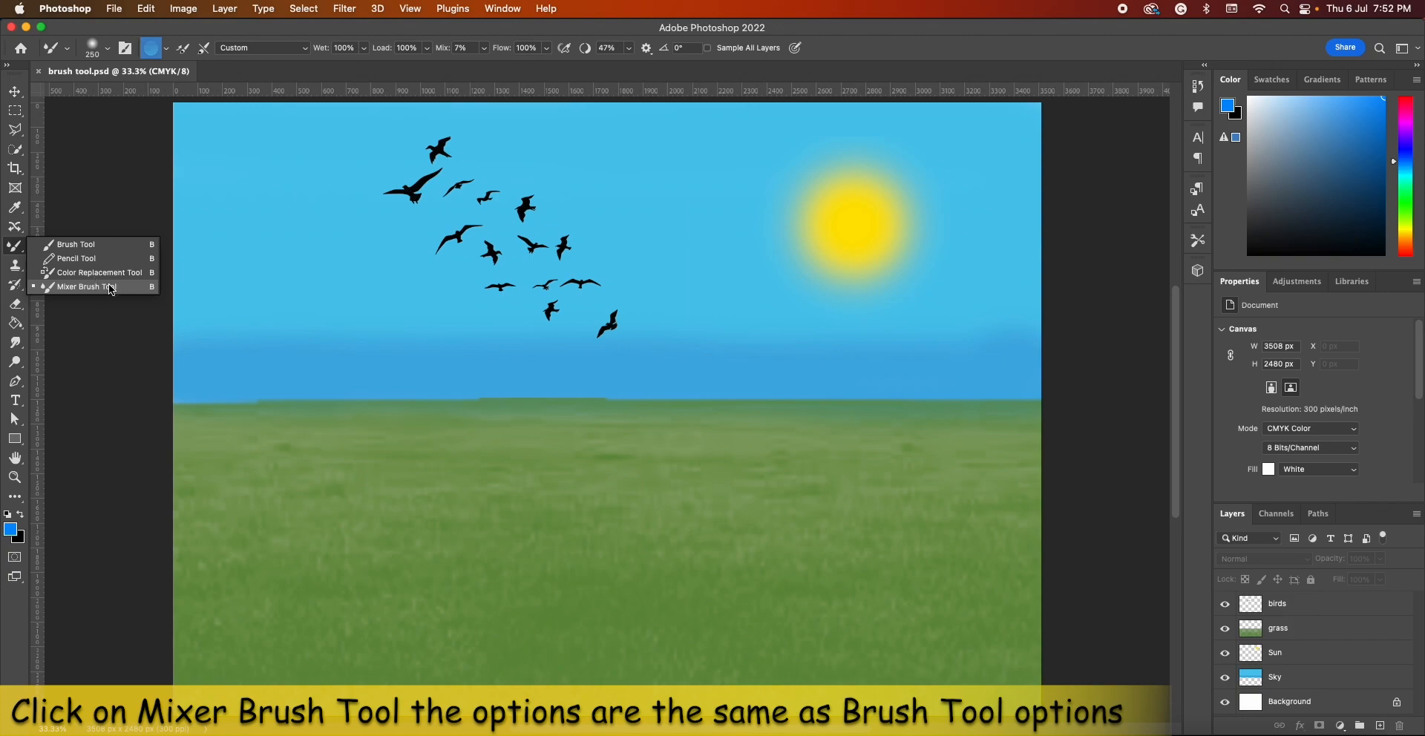
Select the Mixer Brush Tool and set its soft round brush to 185 px with 0% hardness
left_click(15, 94)
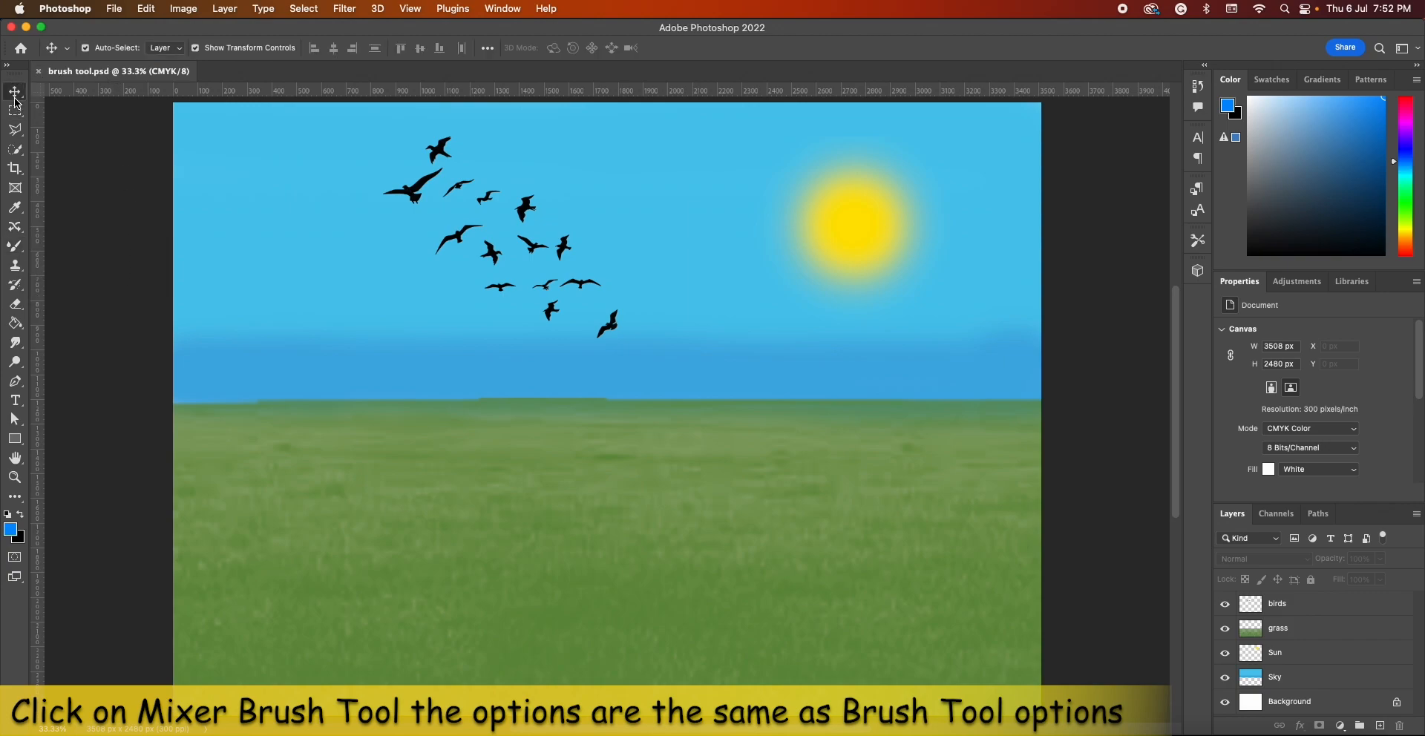
left_click_drag(6, 248, 89, 291)
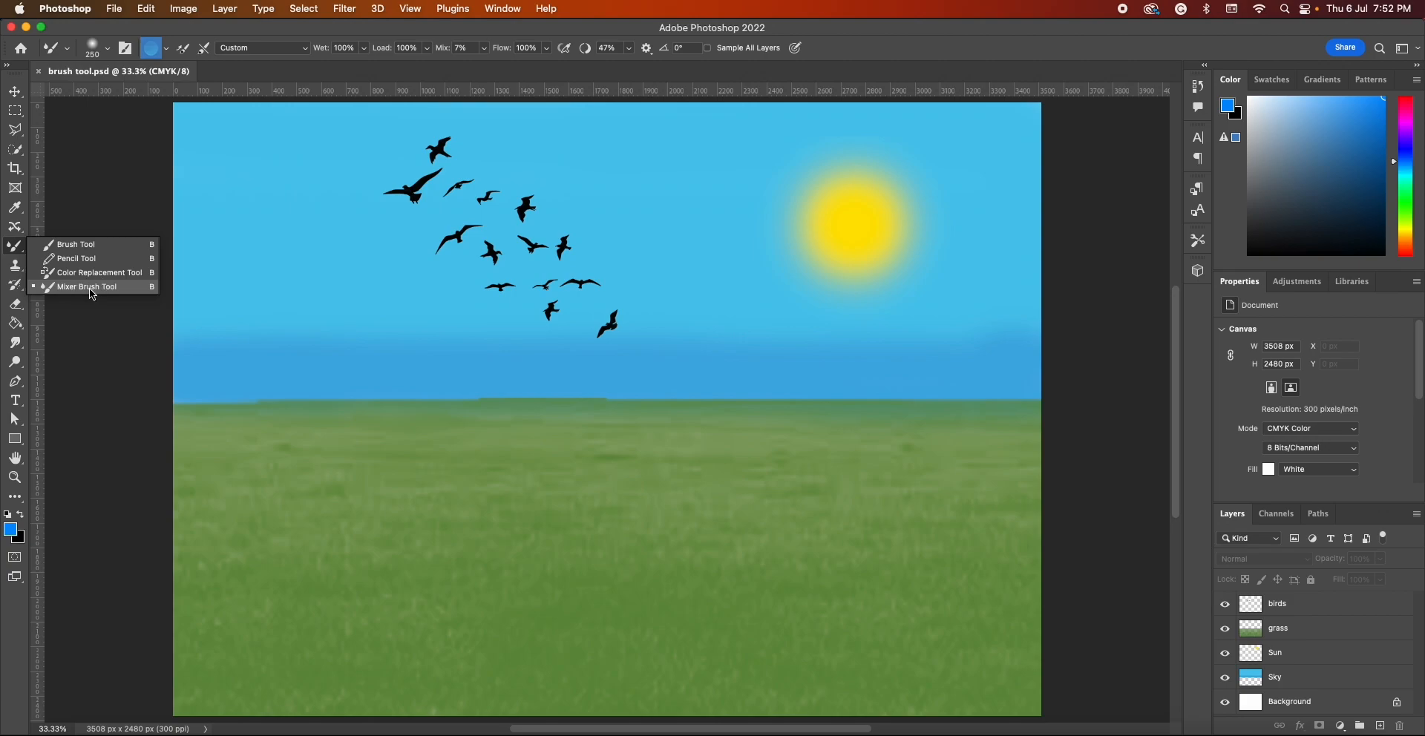
left_click_drag(89, 288, 90, 289)
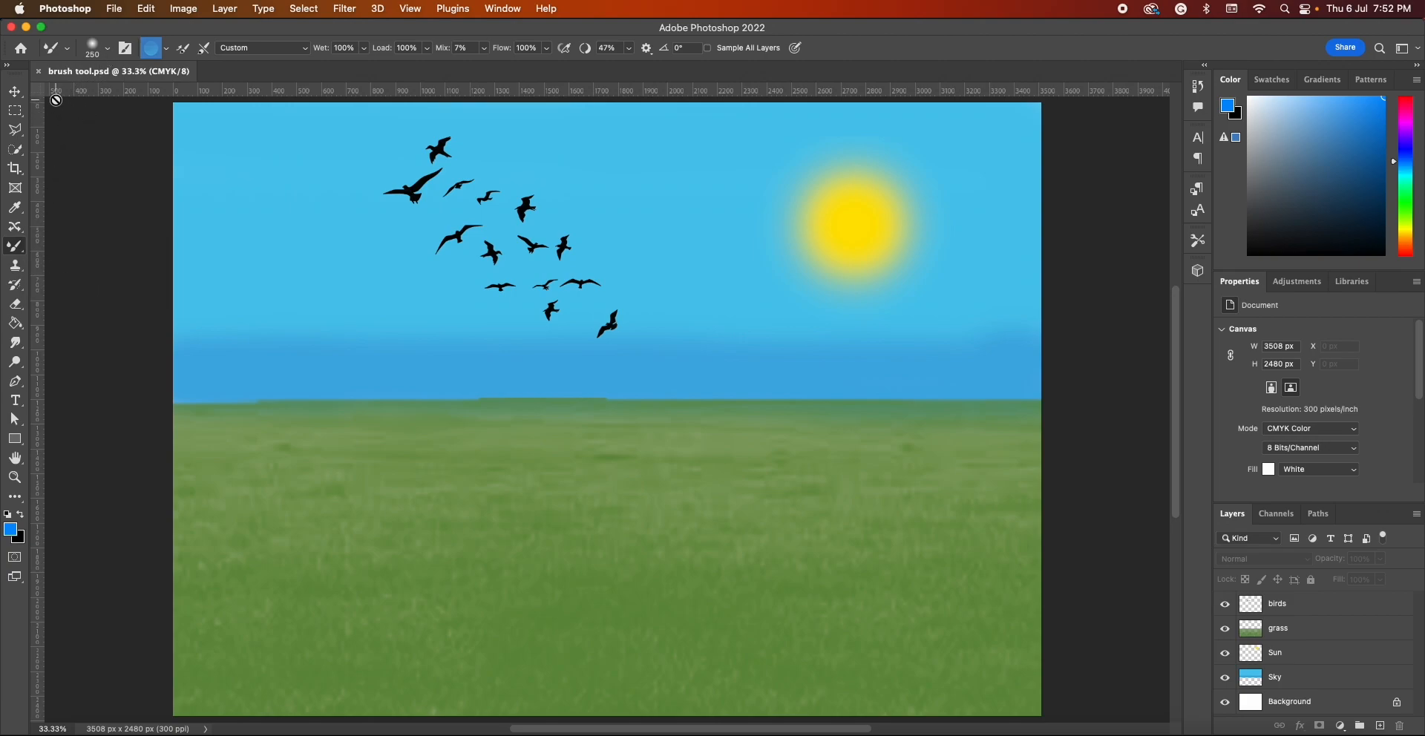
left_click(93, 49)
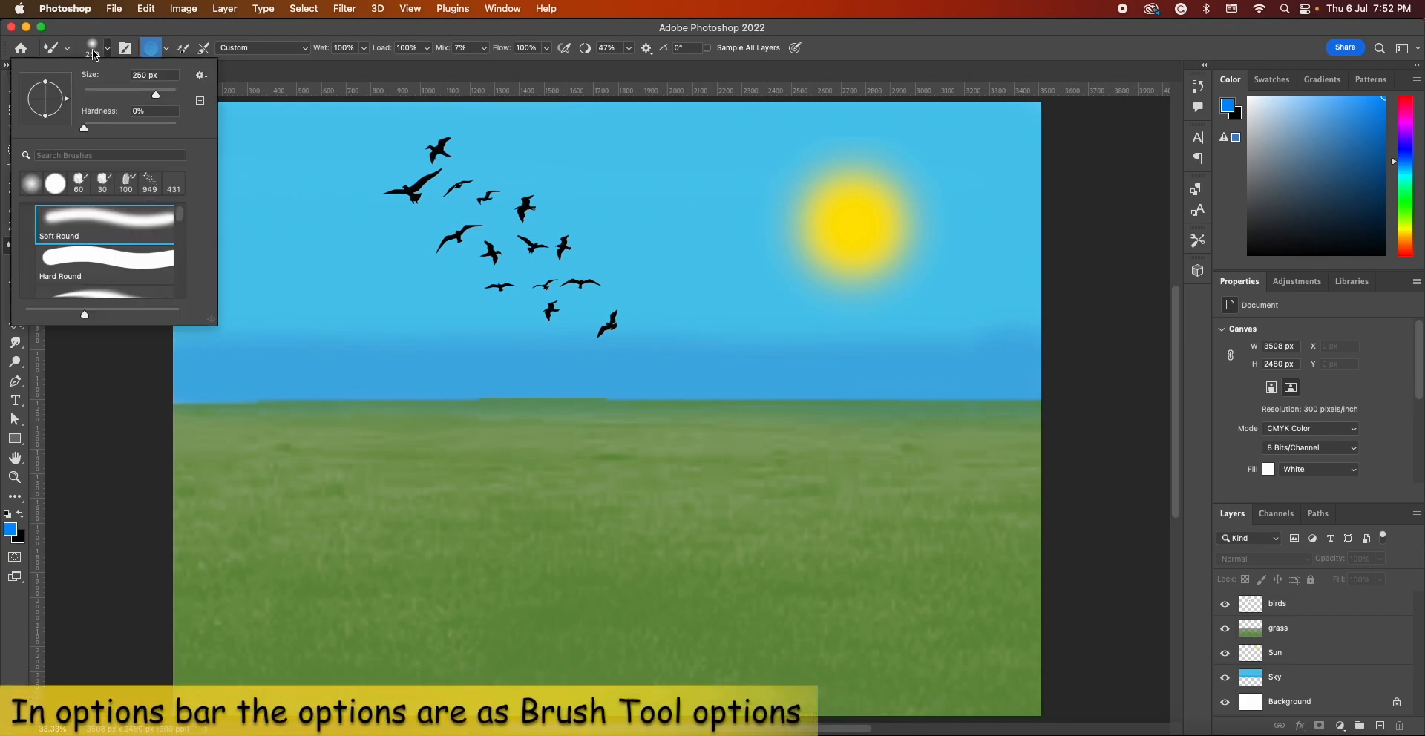
left_click_drag(157, 98, 152, 95)
left_click(86, 130)
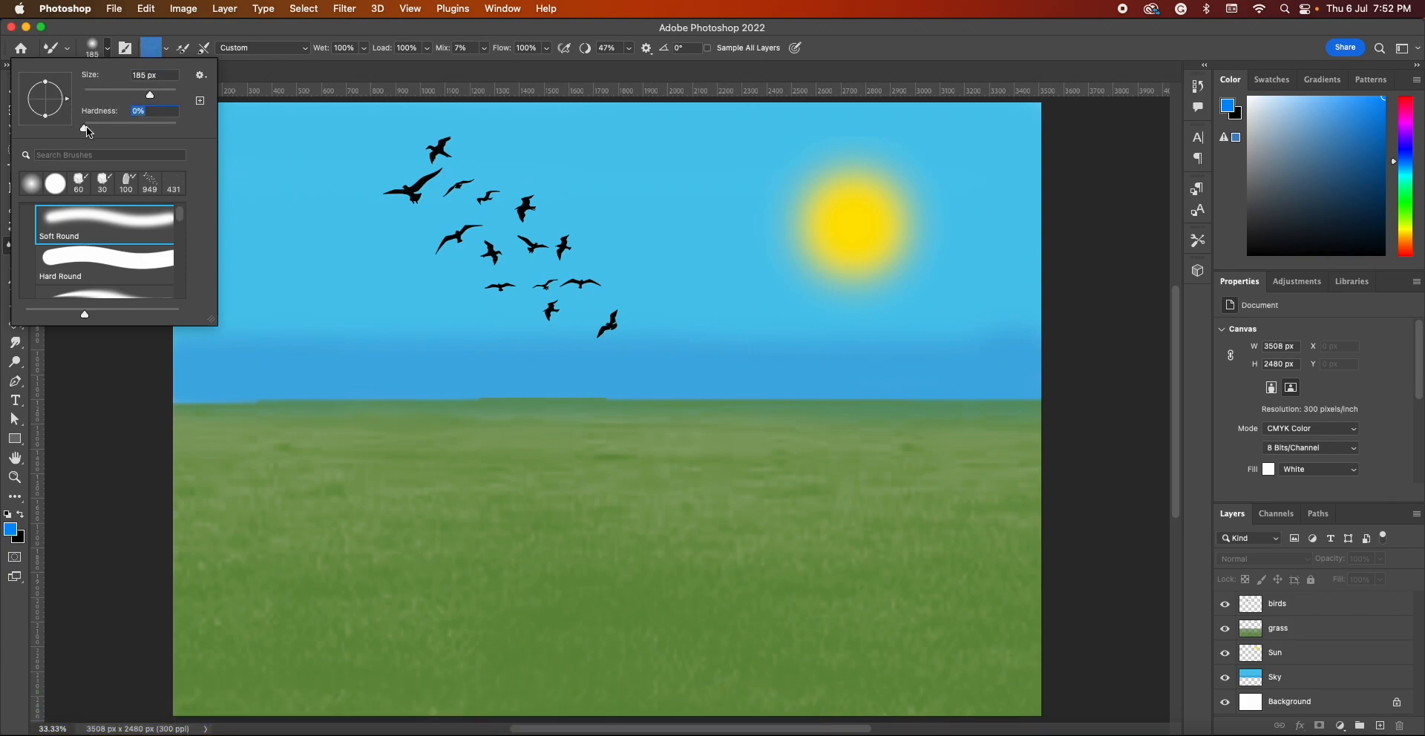
left_click(166, 25)
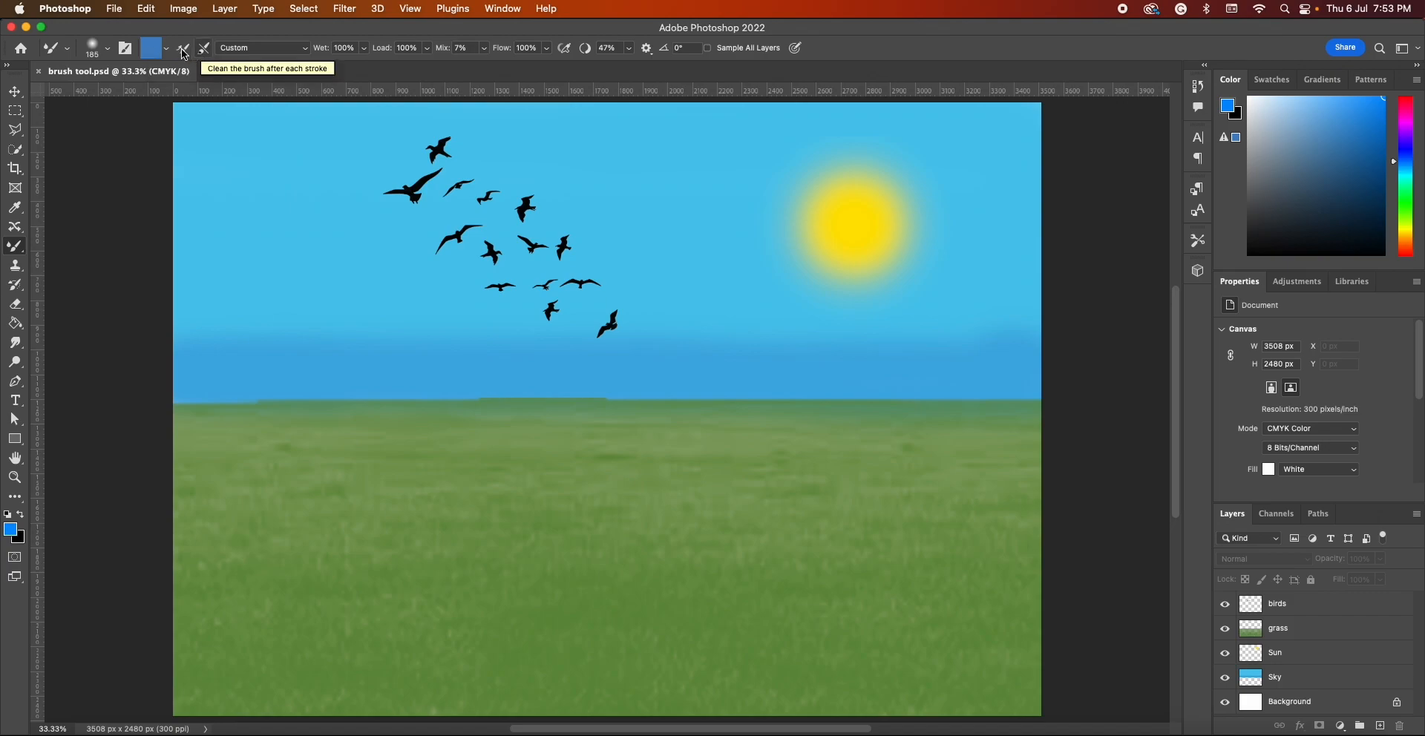
Look through the mixer brush blending presets, keep Custom, and enable Sample All Layers
left_click(242, 49)
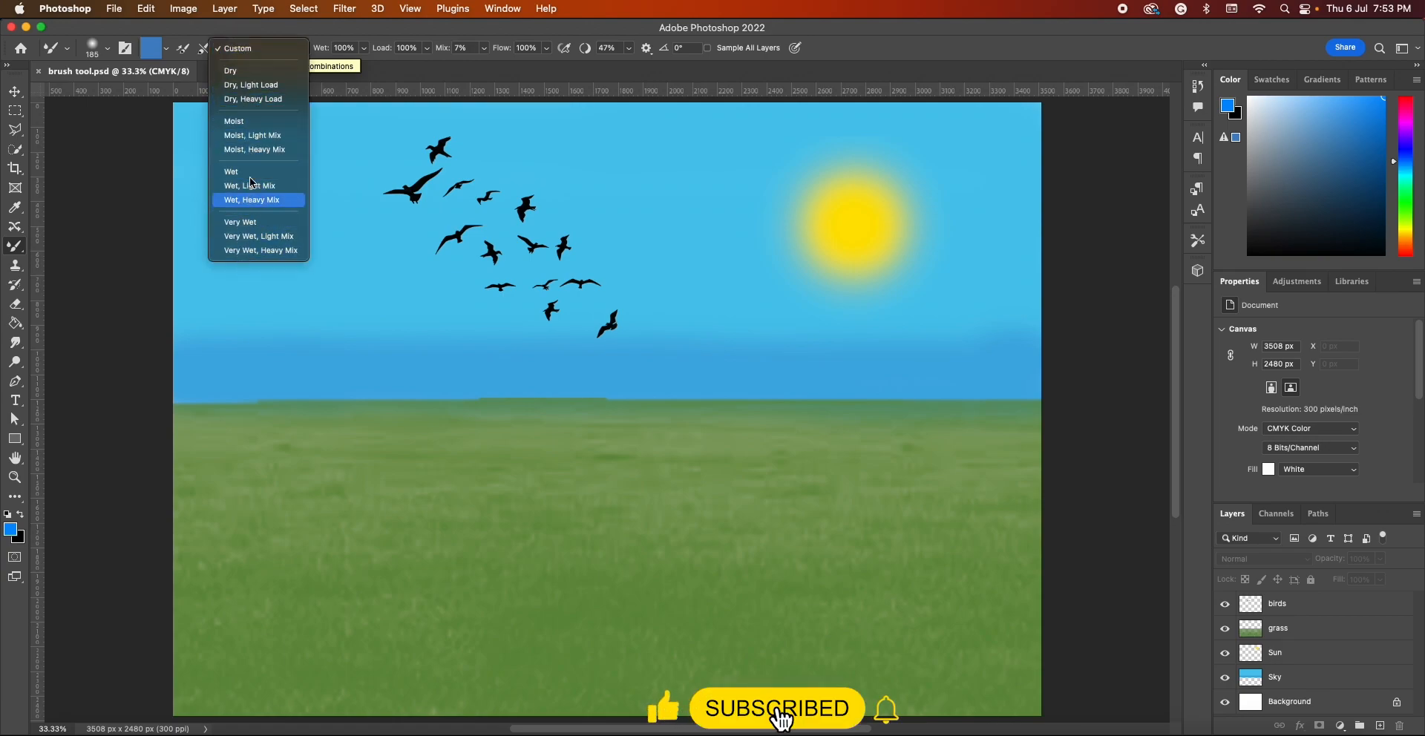
left_click(256, 49)
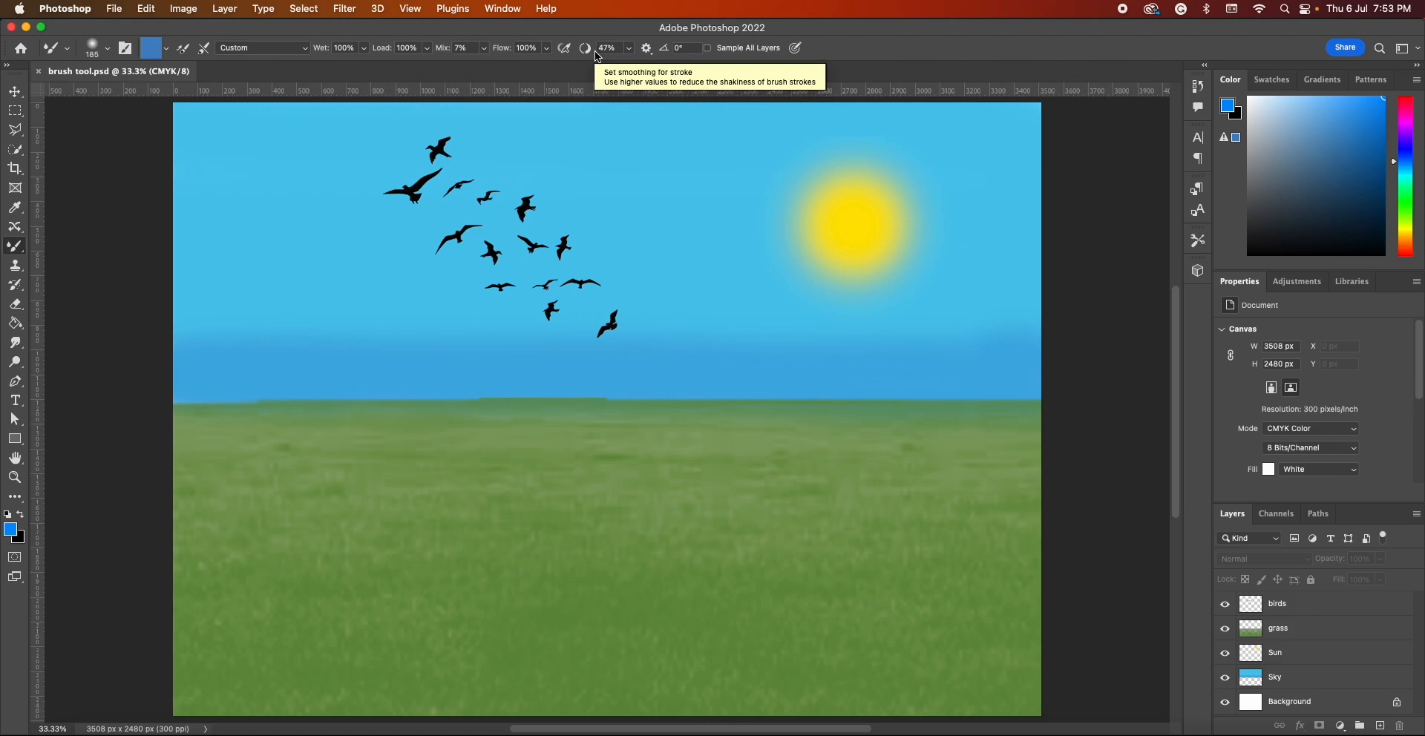
left_click(708, 49)
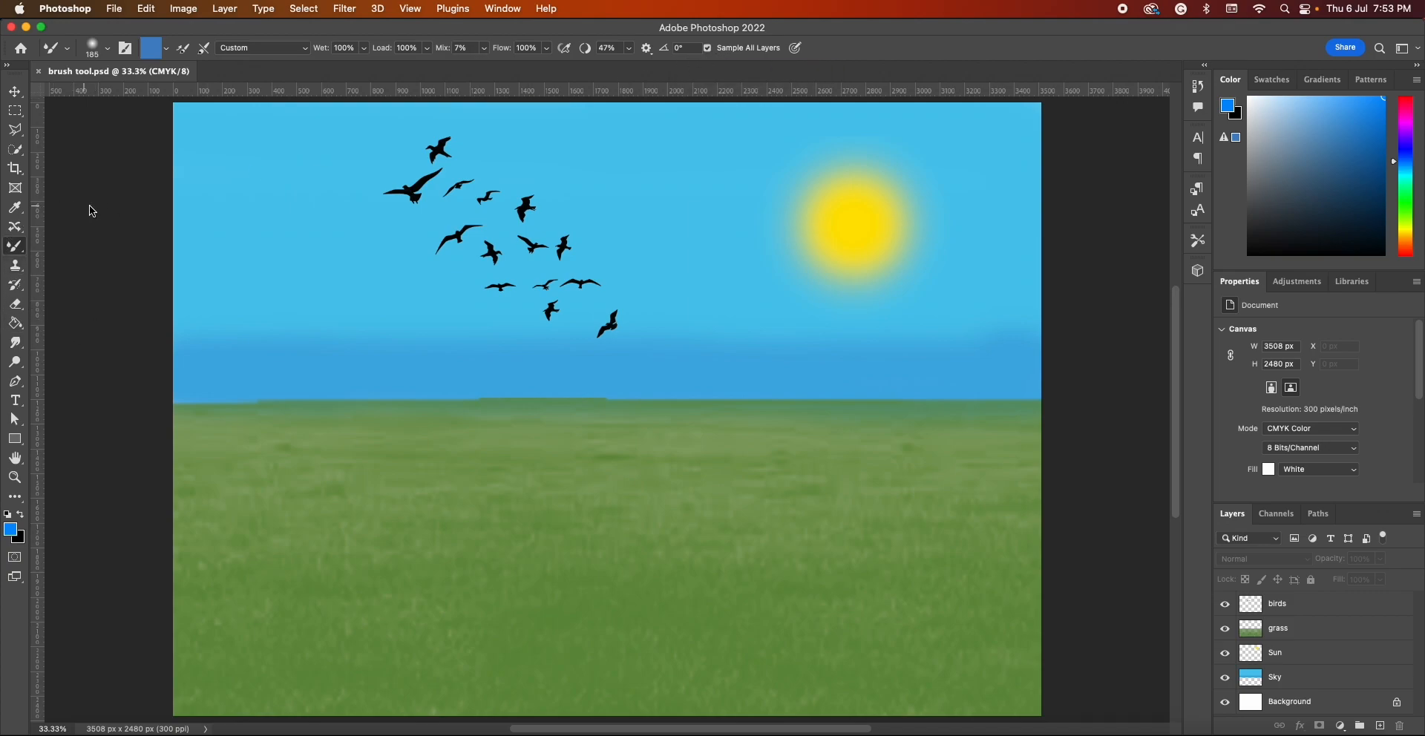
Keep blue 0090ff as the foreground color and choose the Mixer Brush Tool again
left_click(11, 533)
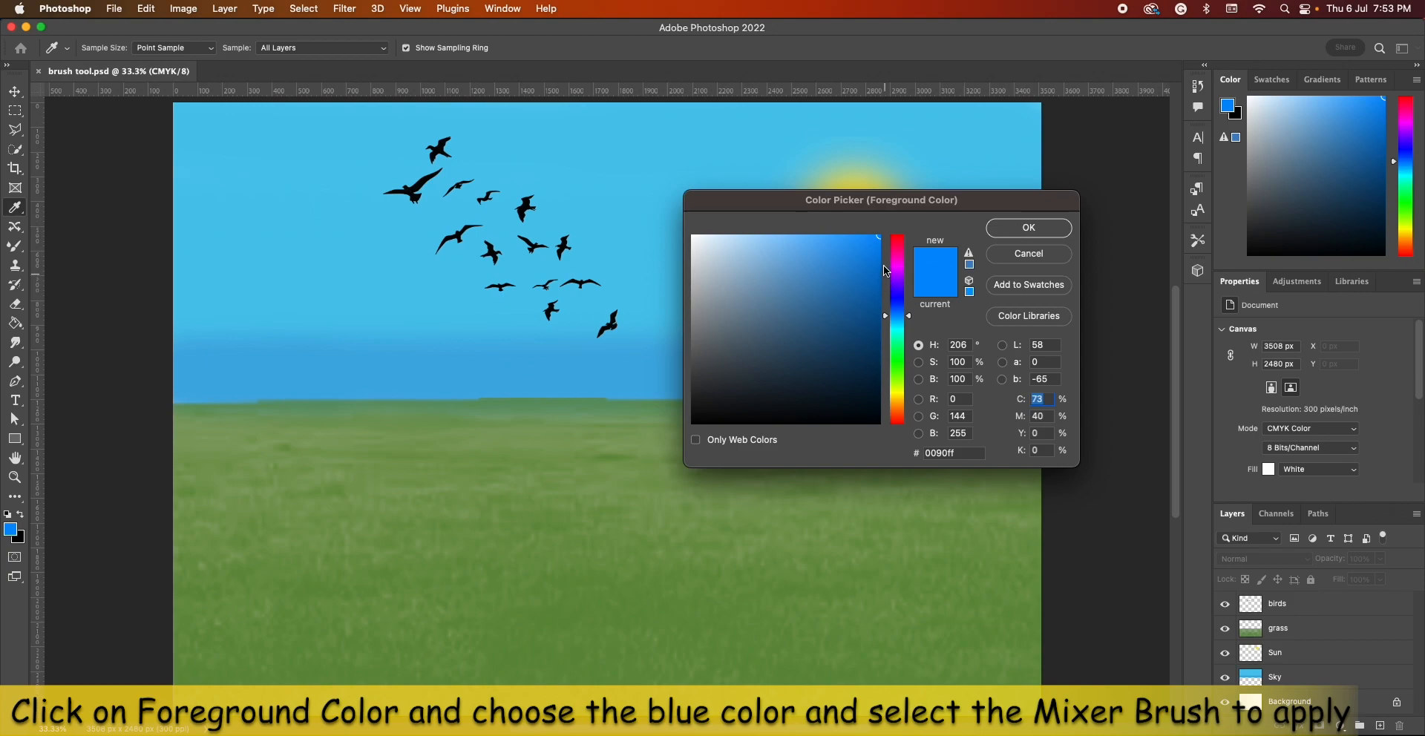
left_click(1029, 227)
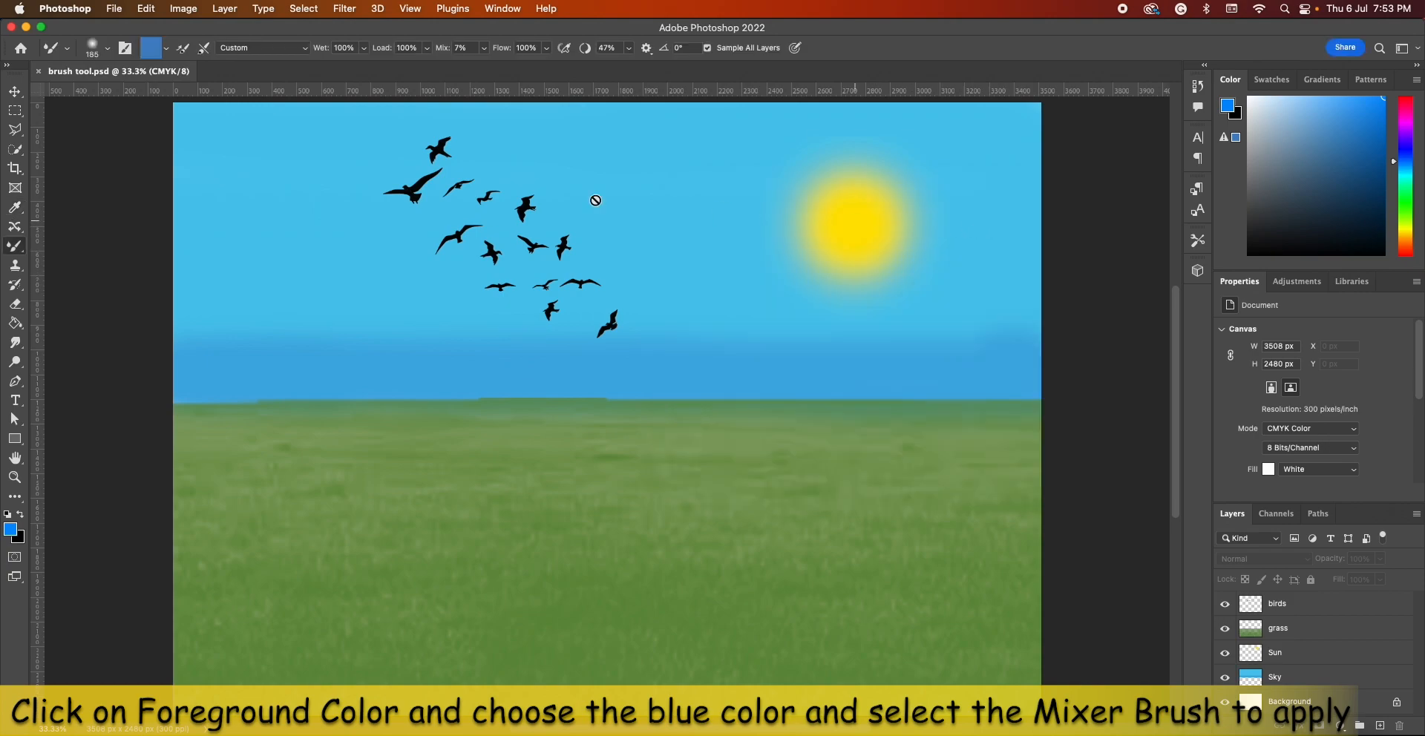
left_click(12, 252)
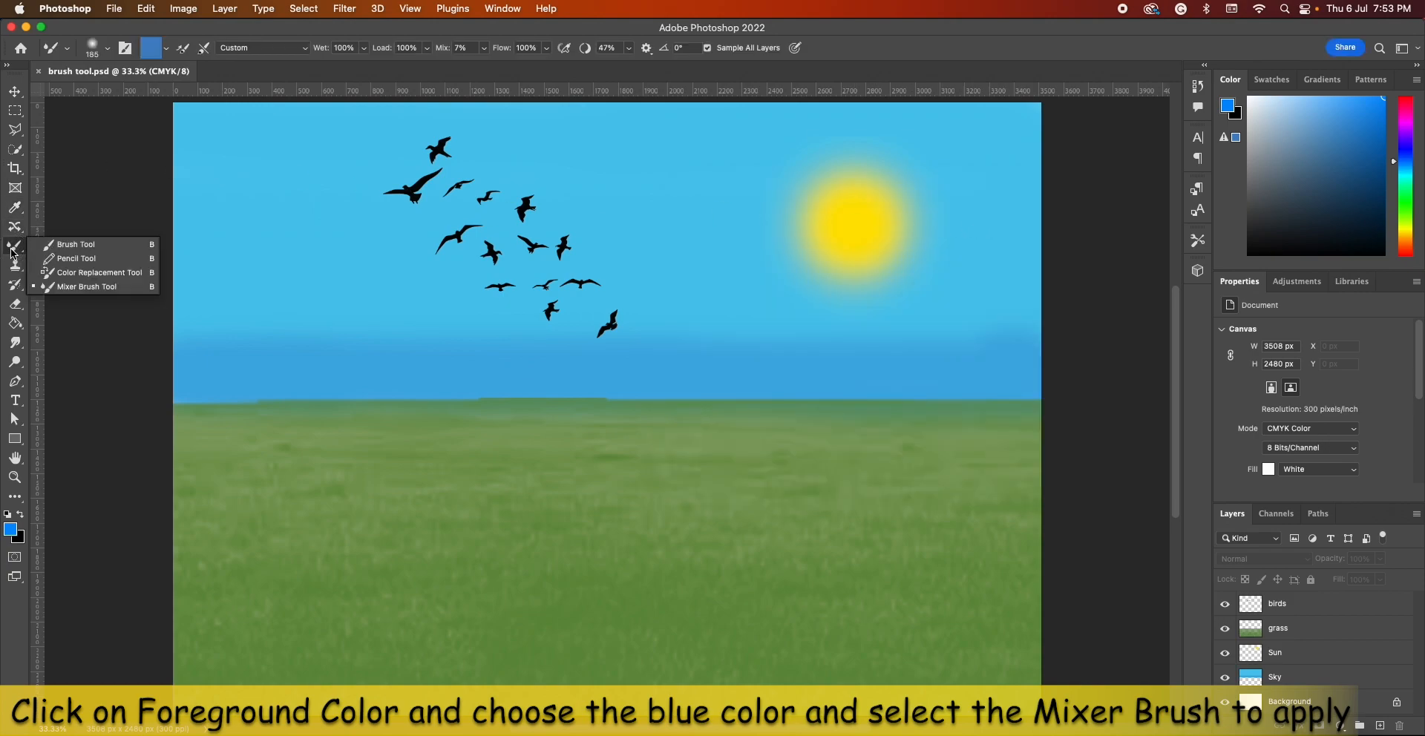
left_click(57, 288)
Set the mixer brush size to 76 px and its Mix value to 25%
left_click(101, 57)
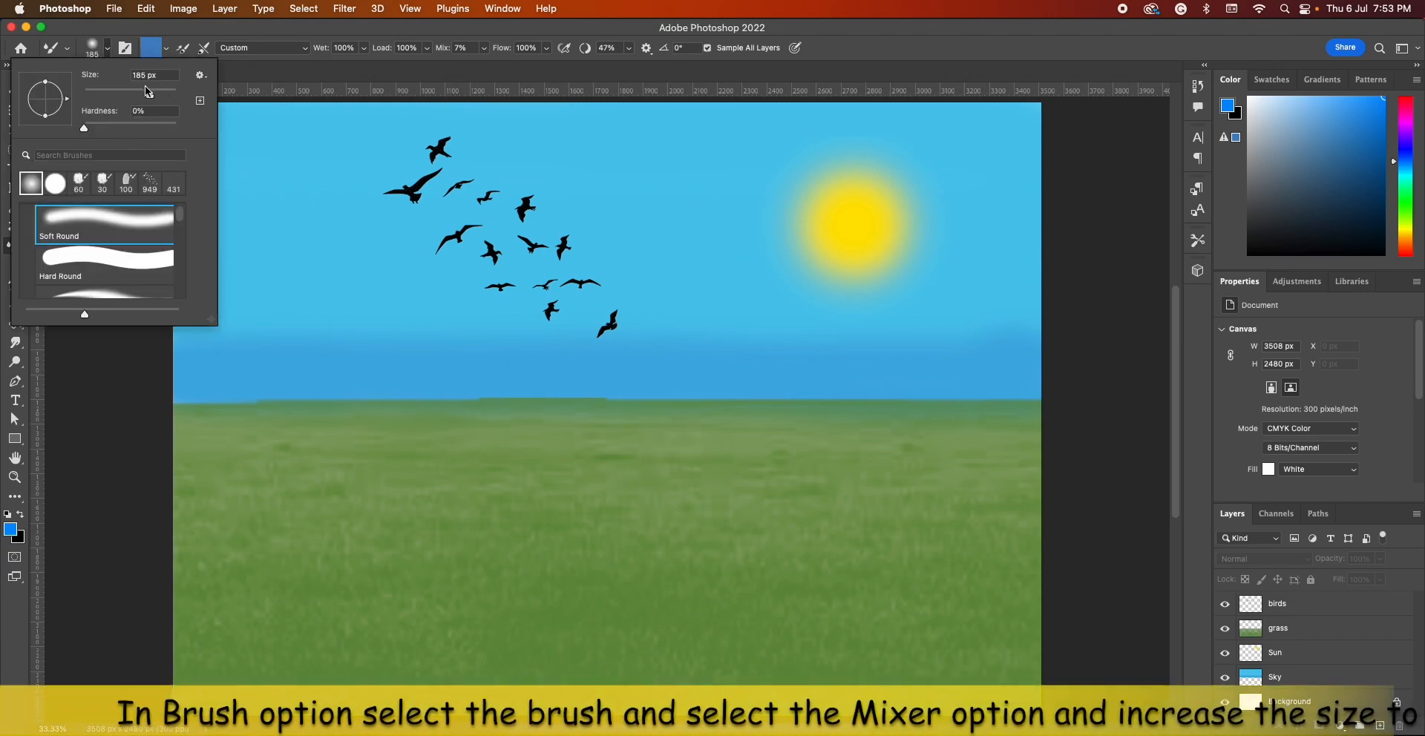
left_click_drag(147, 95, 112, 95)
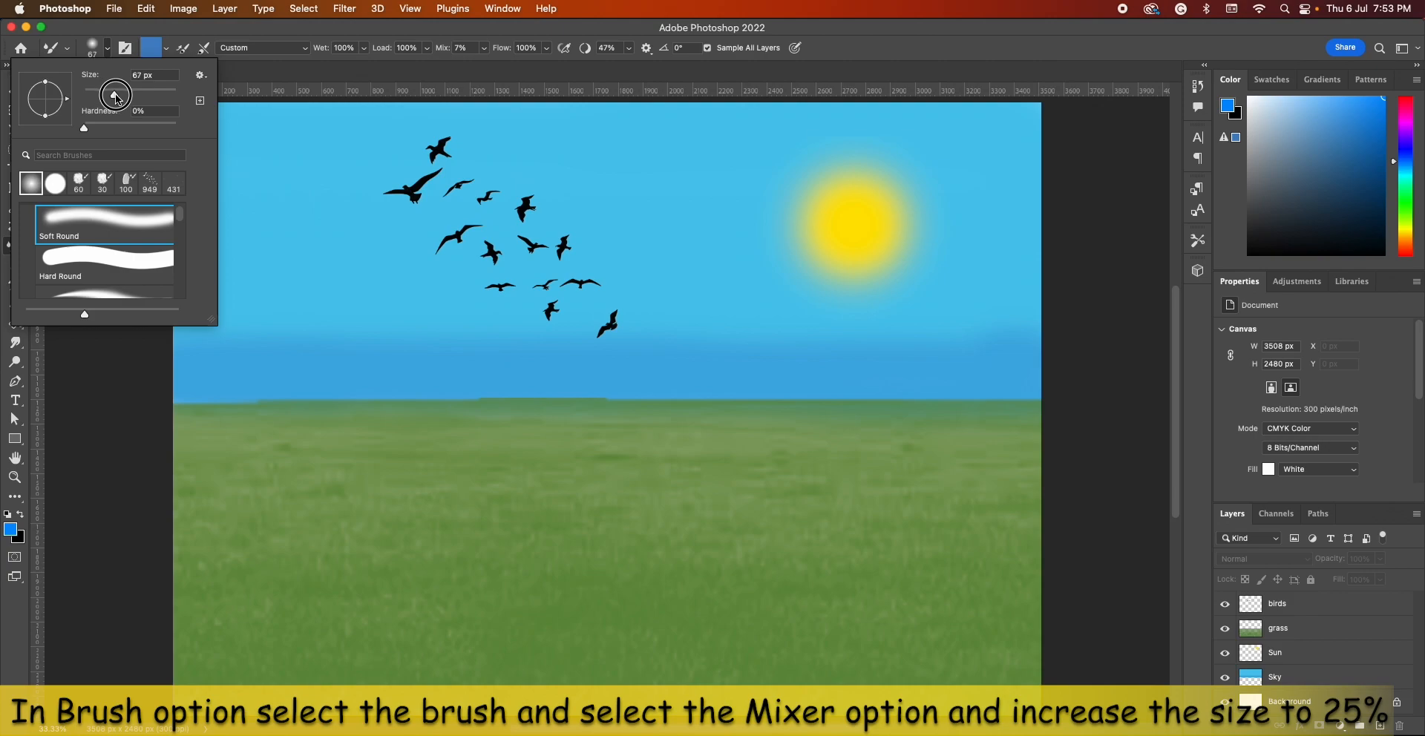
left_click(232, 37)
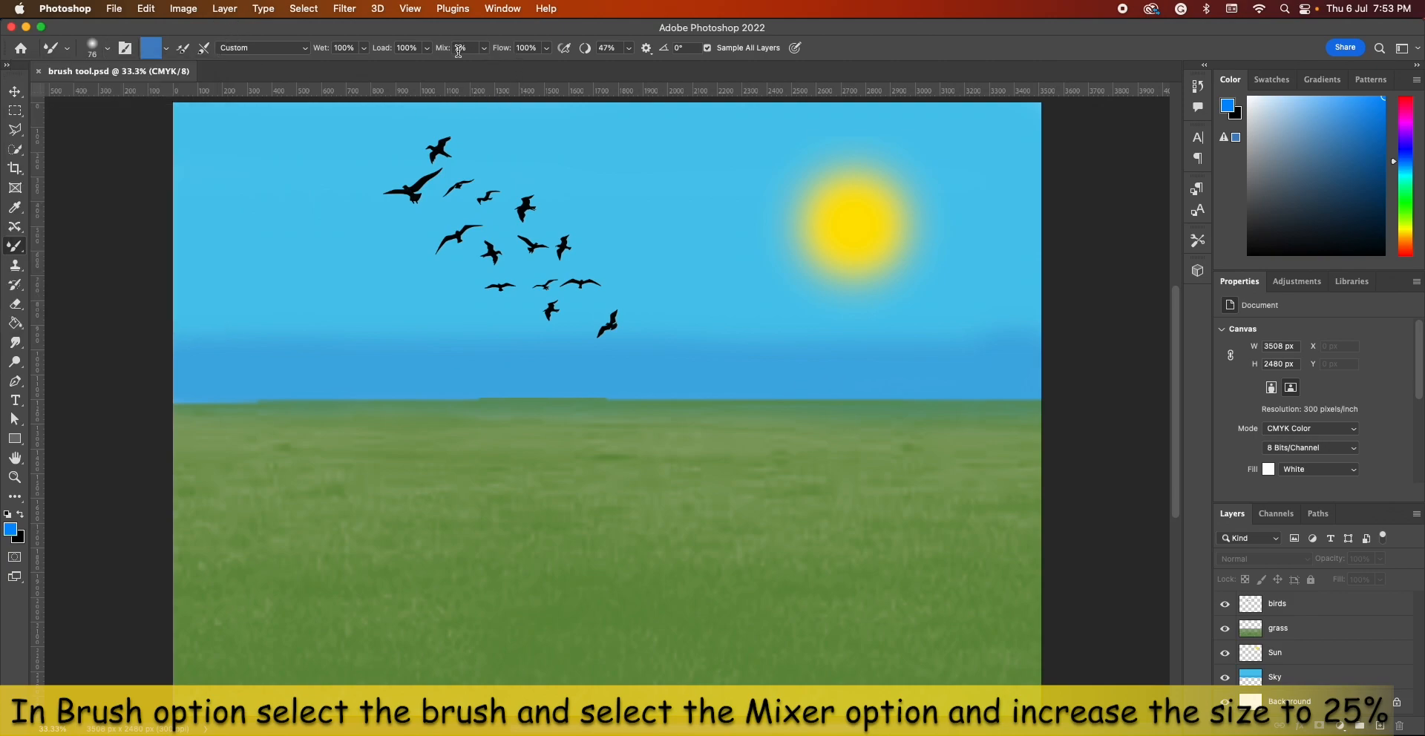
left_click_drag(443, 52, 454, 50)
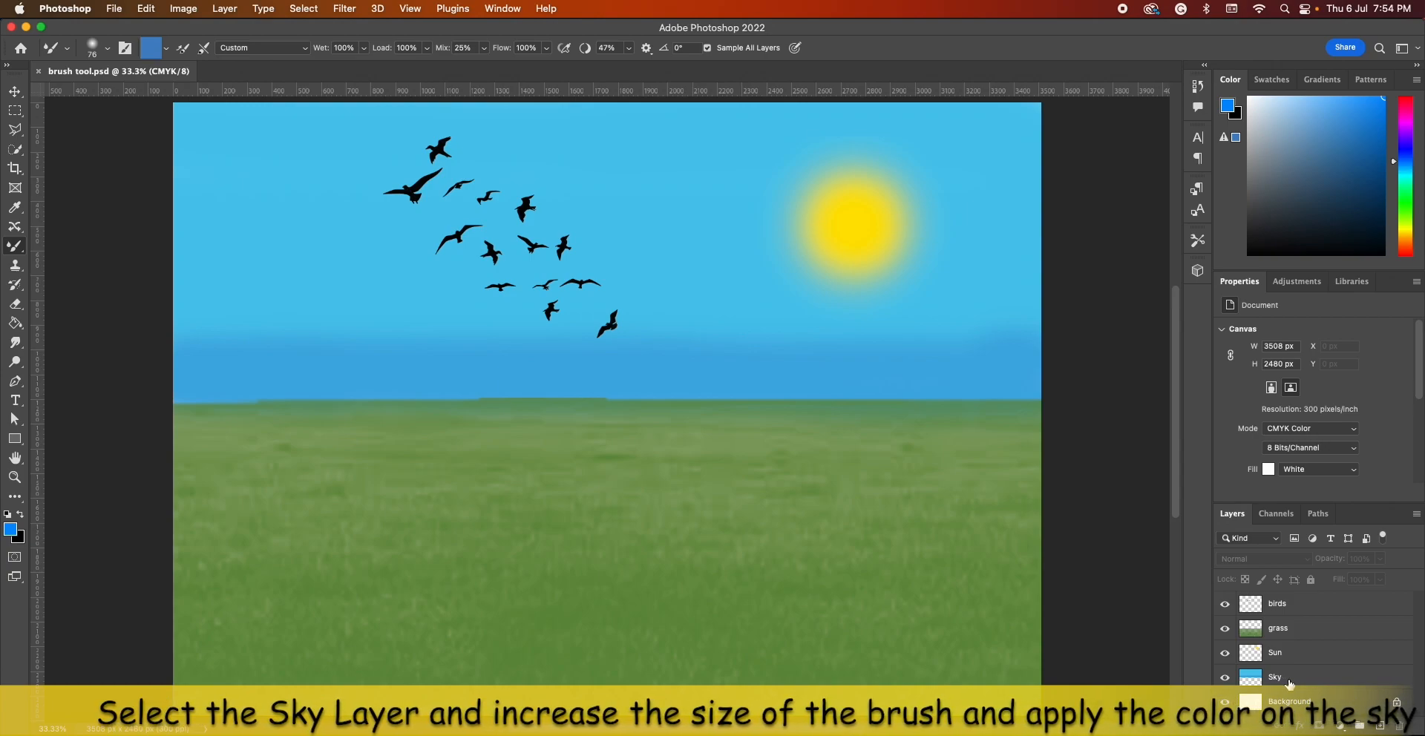
On the Sky layer, enlarge the mixer brush to 250 px and dab blue in the sky's upper-left corner
left_click(1290, 680)
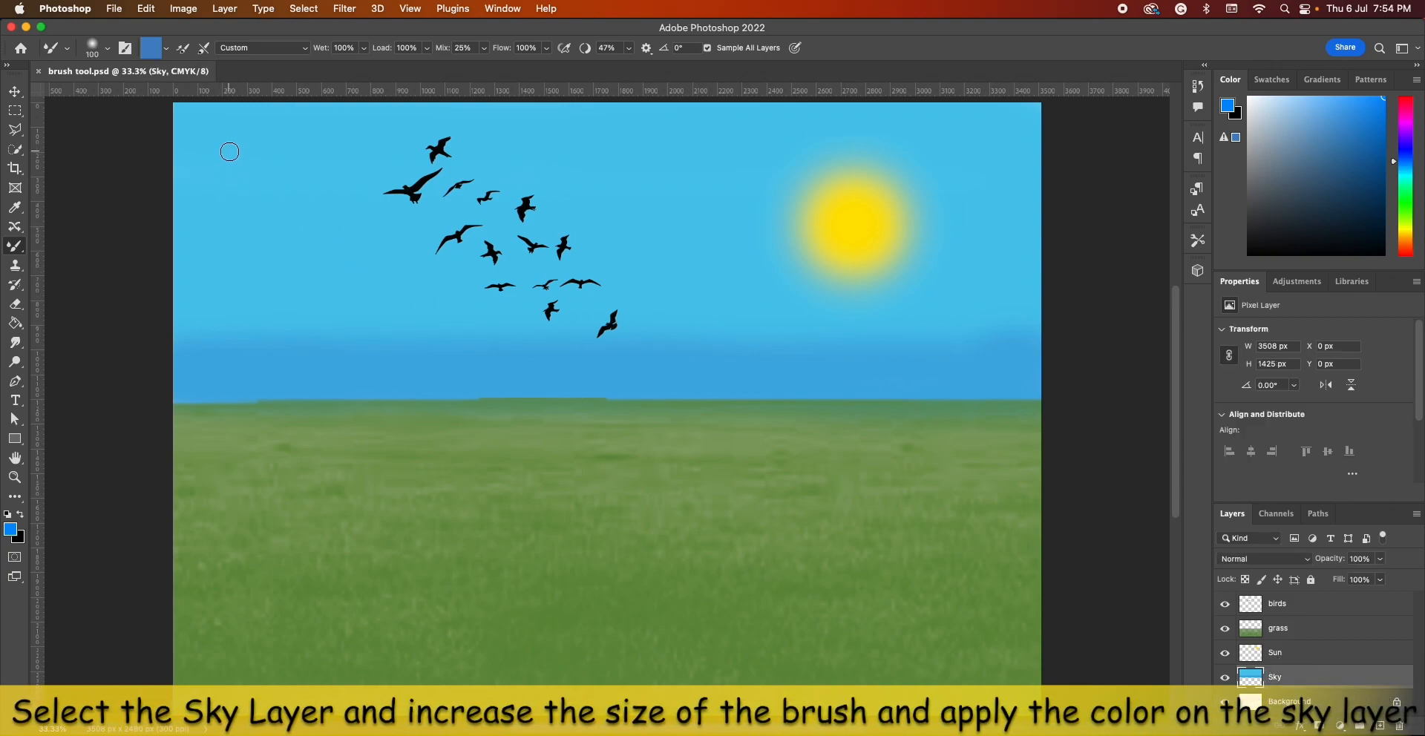
key("bracketright")
left_click_drag(191, 127, 248, 127)
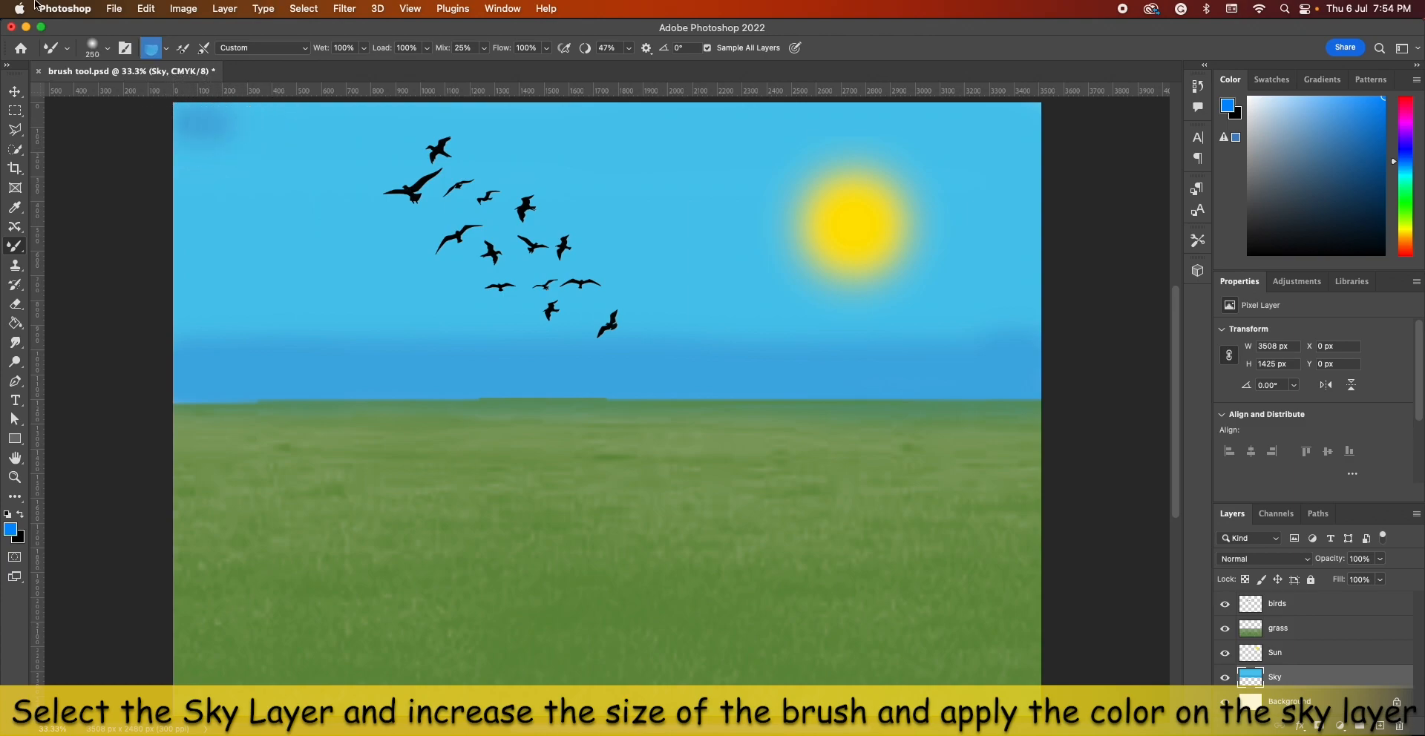
left_click_drag(188, 124, 594, 124)
left_click_drag(740, 125, 687, 123)
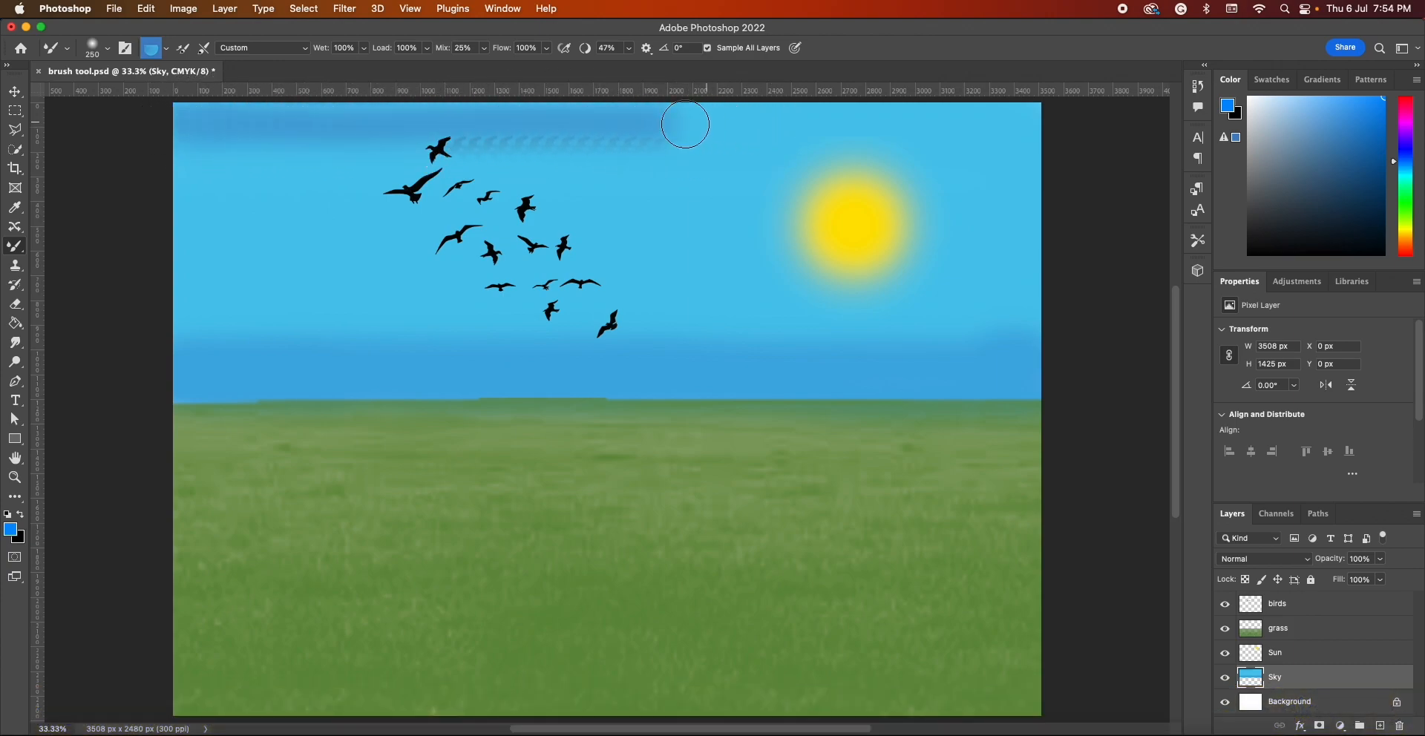
key("super+z")
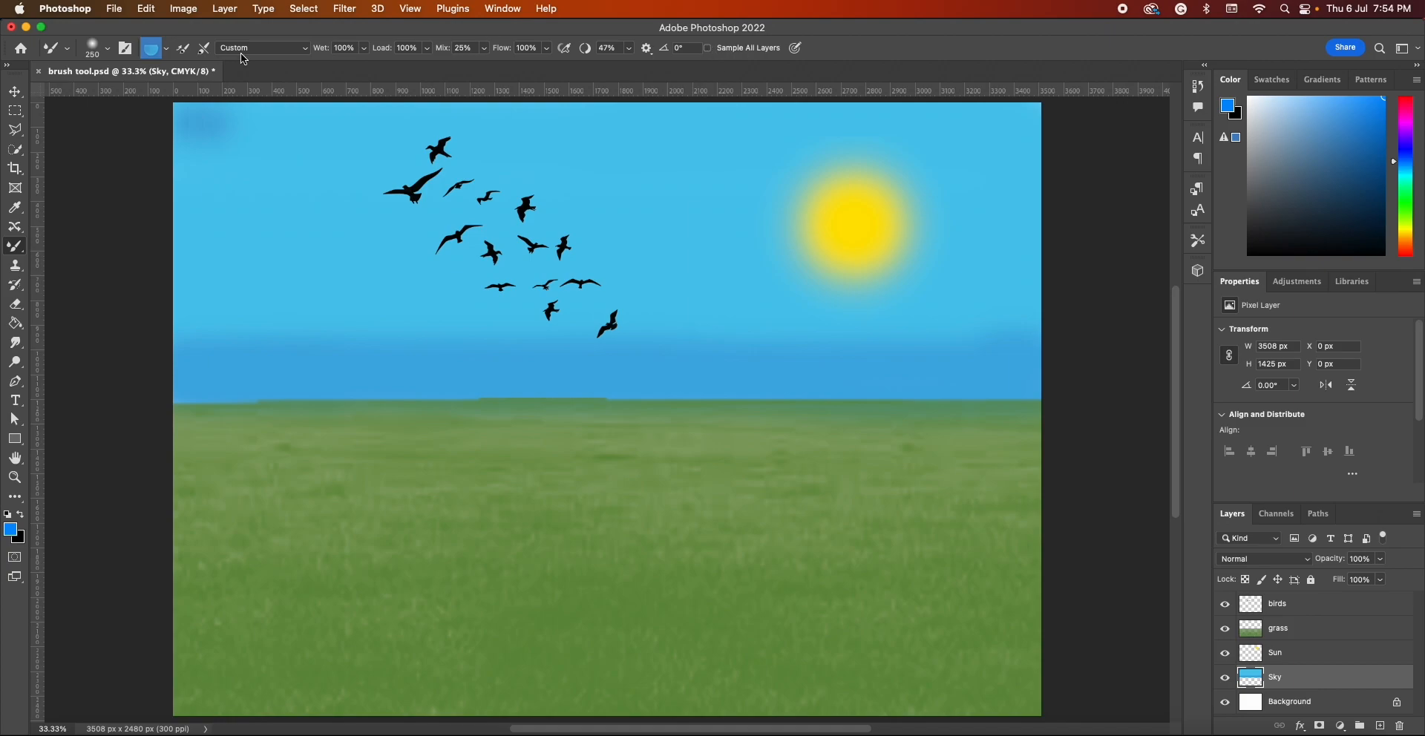
Paint darker blue bands on the Sky layer across the sky's upper edge and just above the horizon
mouse_move(187, 123)
left_mouse_down()
mouse_move(1081, 121)
mouse_move(144, 114)
mouse_move(183, 130)
mouse_move(414, 133)
mouse_move(1015, 127)
mouse_move(996, 131)
left_mouse_up()
mouse_move(875, 140)
left_mouse_down()
mouse_move(1136, 145)
mouse_move(965, 115)
mouse_move(781, 107)
mouse_move(130, 120)
left_mouse_up()
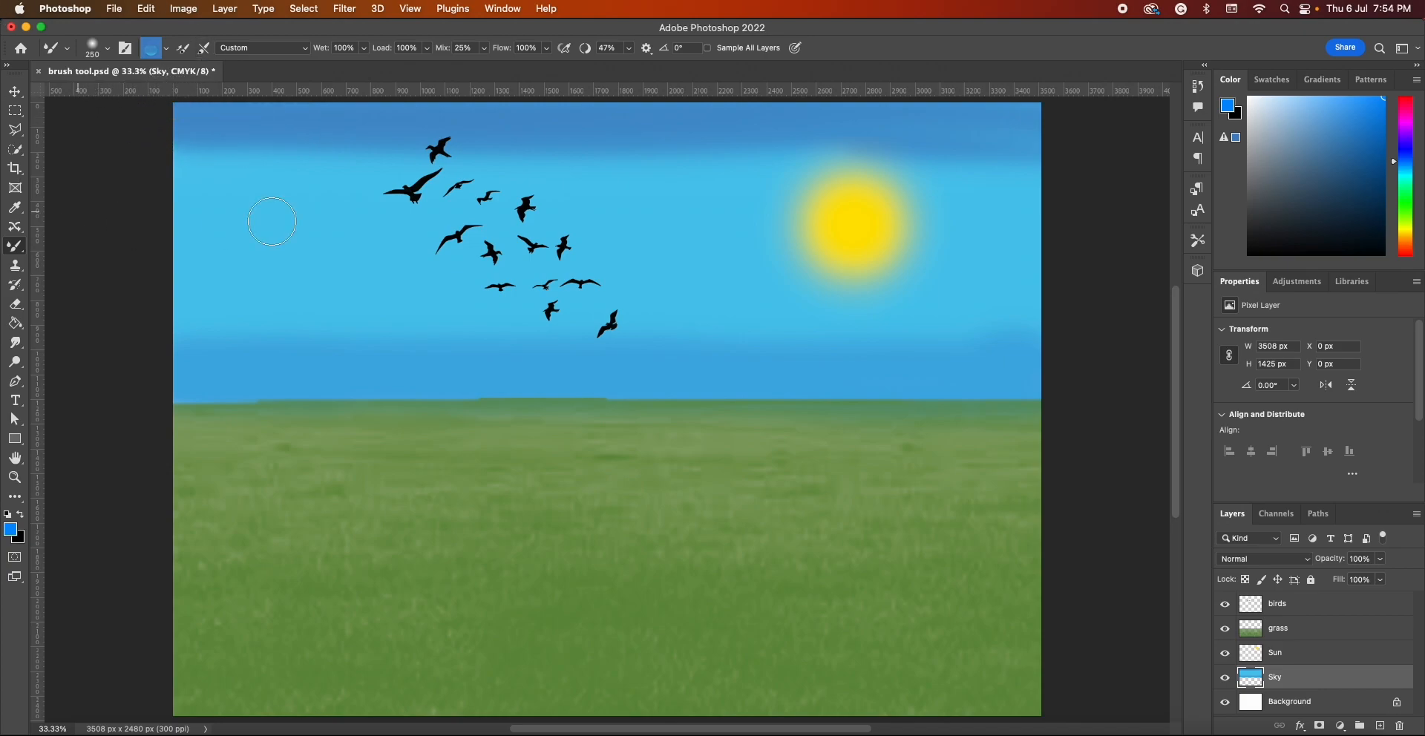
left_click_drag(349, 144, 100, 139)
mouse_move(284, 159)
left_mouse_down()
mouse_move(626, 146)
mouse_move(1117, 159)
left_mouse_up()
mouse_move(627, 123)
left_mouse_down()
mouse_move(1155, 120)
mouse_move(673, 145)
mouse_move(172, 121)
mouse_move(215, 148)
left_mouse_up()
left_click_drag(316, 157, 80, 140)
mouse_move(181, 376)
left_mouse_down()
mouse_move(1116, 386)
mouse_move(892, 362)
mouse_move(123, 361)
mouse_move(1177, 359)
left_mouse_up()
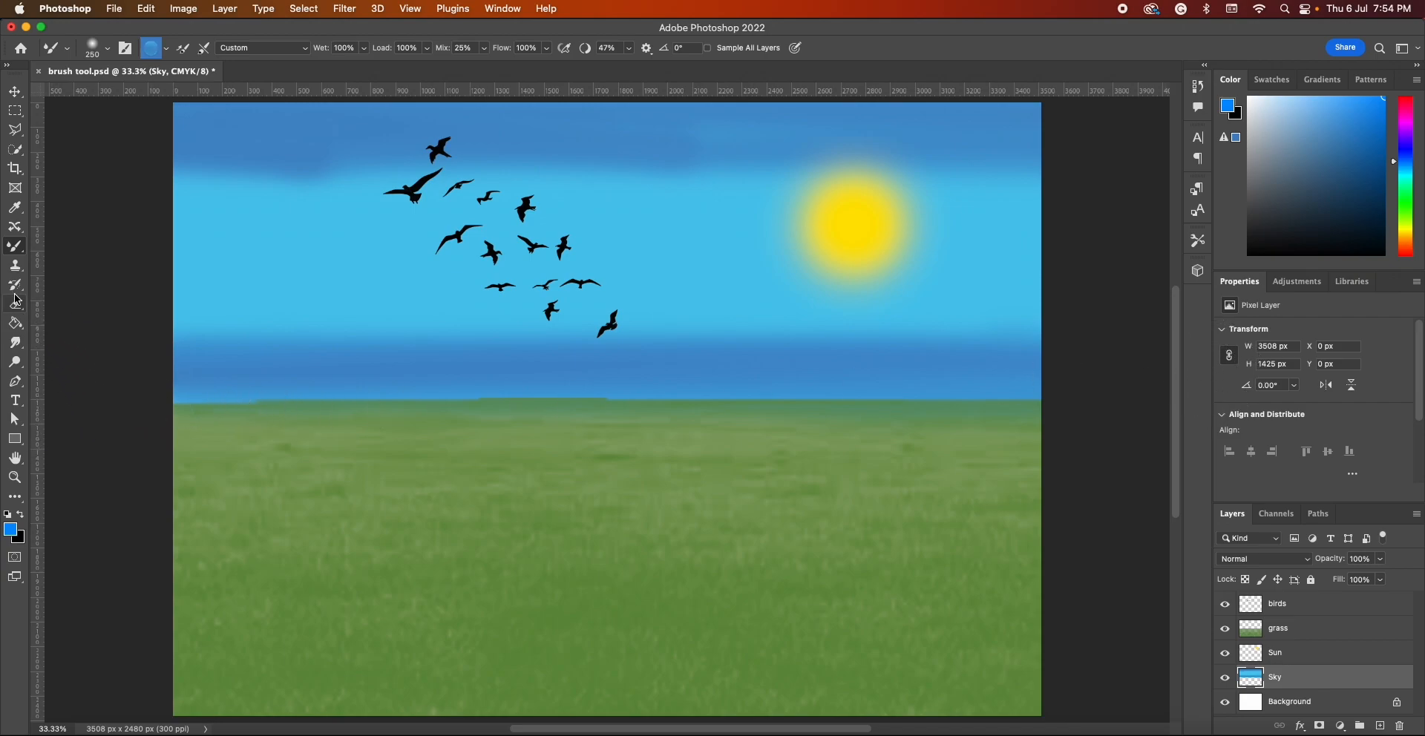
Sample light blue 4cc8ed from the sky as the foreground color and blend it into the band above the horizon, undoing the last stroke
left_click(22, 530)
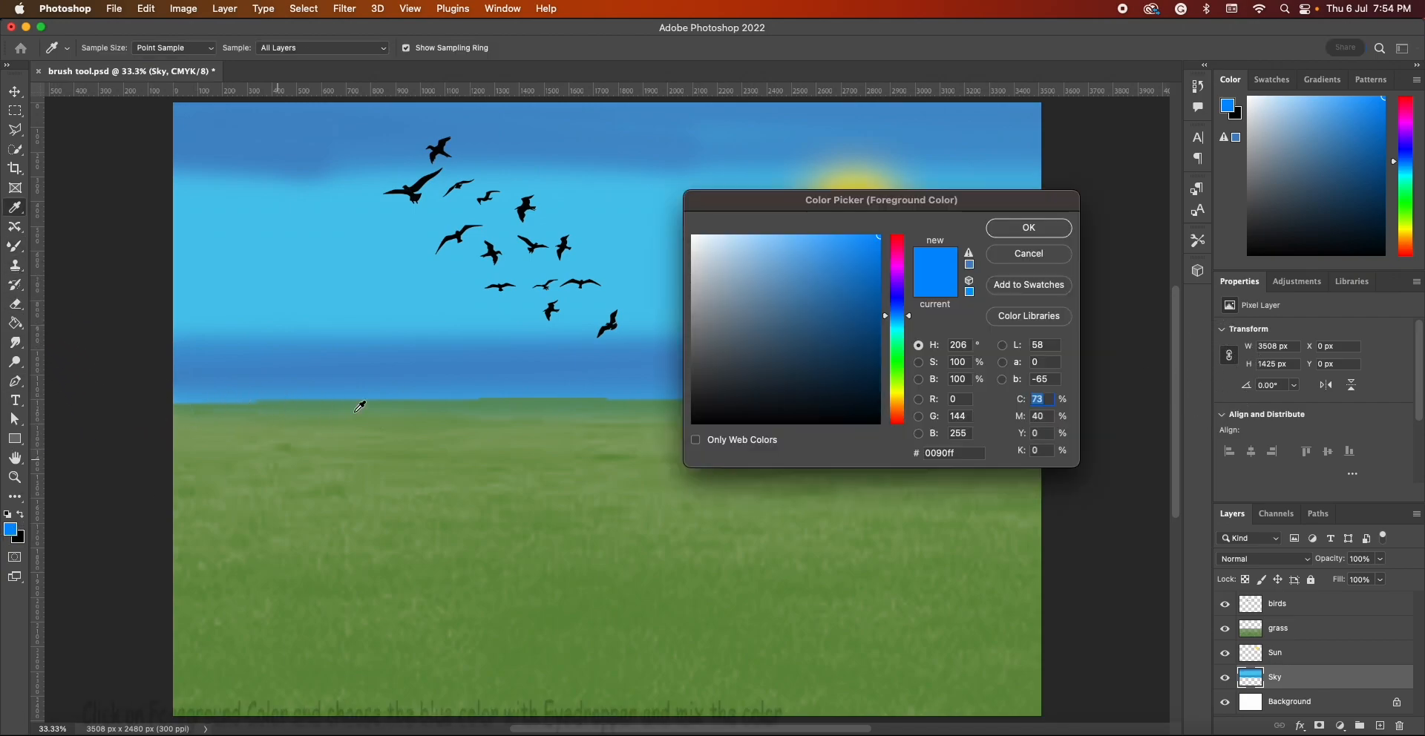
left_click(291, 280)
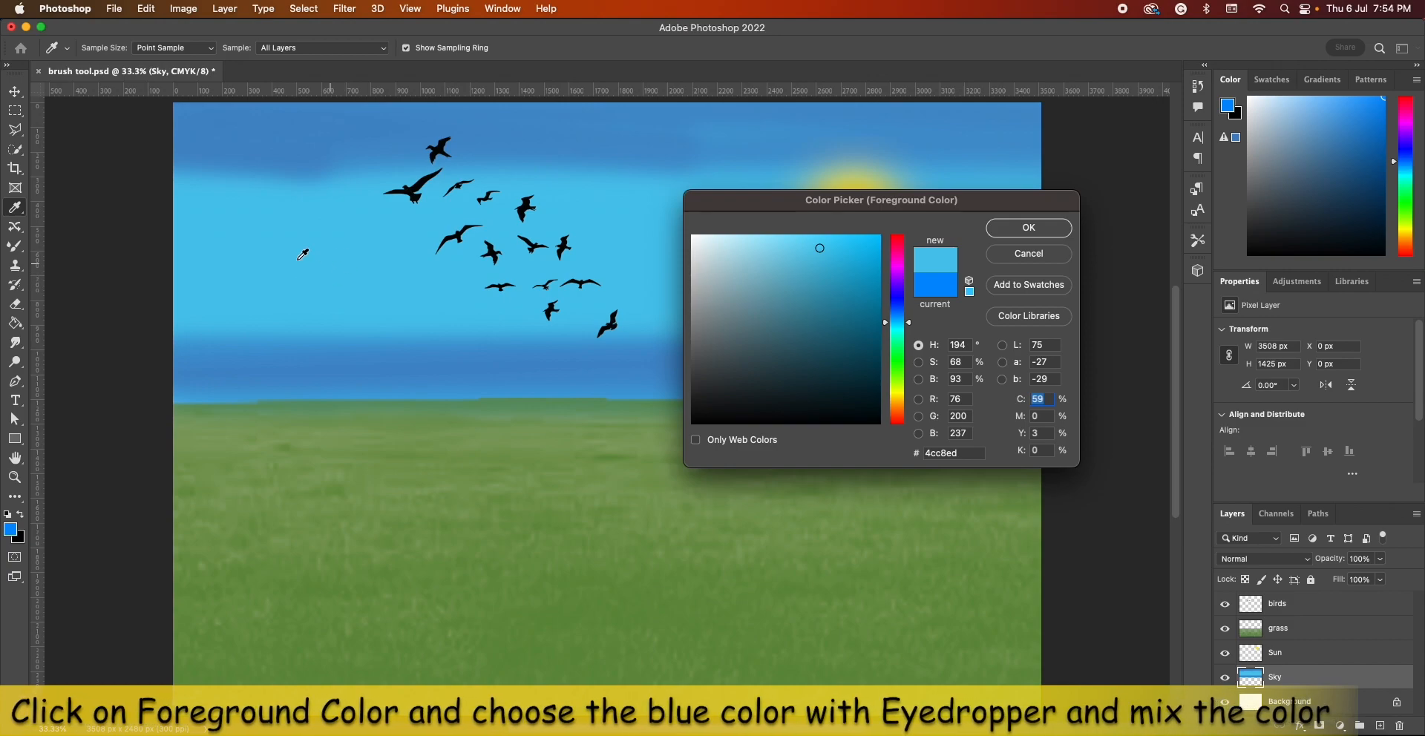
left_click(1027, 229)
left_click(15, 245)
mouse_move(217, 357)
left_mouse_down()
mouse_move(214, 311)
mouse_move(184, 339)
mouse_move(248, 344)
mouse_move(201, 343)
mouse_move(280, 327)
mouse_move(220, 379)
mouse_move(259, 328)
mouse_move(287, 350)
mouse_move(246, 346)
mouse_move(352, 356)
mouse_move(300, 363)
mouse_move(375, 350)
mouse_move(343, 367)
mouse_move(429, 338)
mouse_move(372, 373)
mouse_move(468, 362)
mouse_move(397, 331)
mouse_move(484, 372)
mouse_move(473, 314)
mouse_move(465, 362)
mouse_move(558, 347)
mouse_move(474, 326)
left_mouse_up()
mouse_move(580, 359)
left_mouse_down()
mouse_move(532, 341)
mouse_move(621, 371)
mouse_move(538, 306)
mouse_move(590, 385)
mouse_move(643, 340)
mouse_move(718, 359)
mouse_move(661, 335)
mouse_move(804, 364)
mouse_move(734, 330)
mouse_move(847, 366)
mouse_move(798, 326)
mouse_move(904, 367)
mouse_move(877, 332)
mouse_move(960, 365)
mouse_move(930, 330)
mouse_move(998, 364)
mouse_move(998, 337)
mouse_move(1018, 371)
mouse_move(1054, 346)
left_mouse_up()
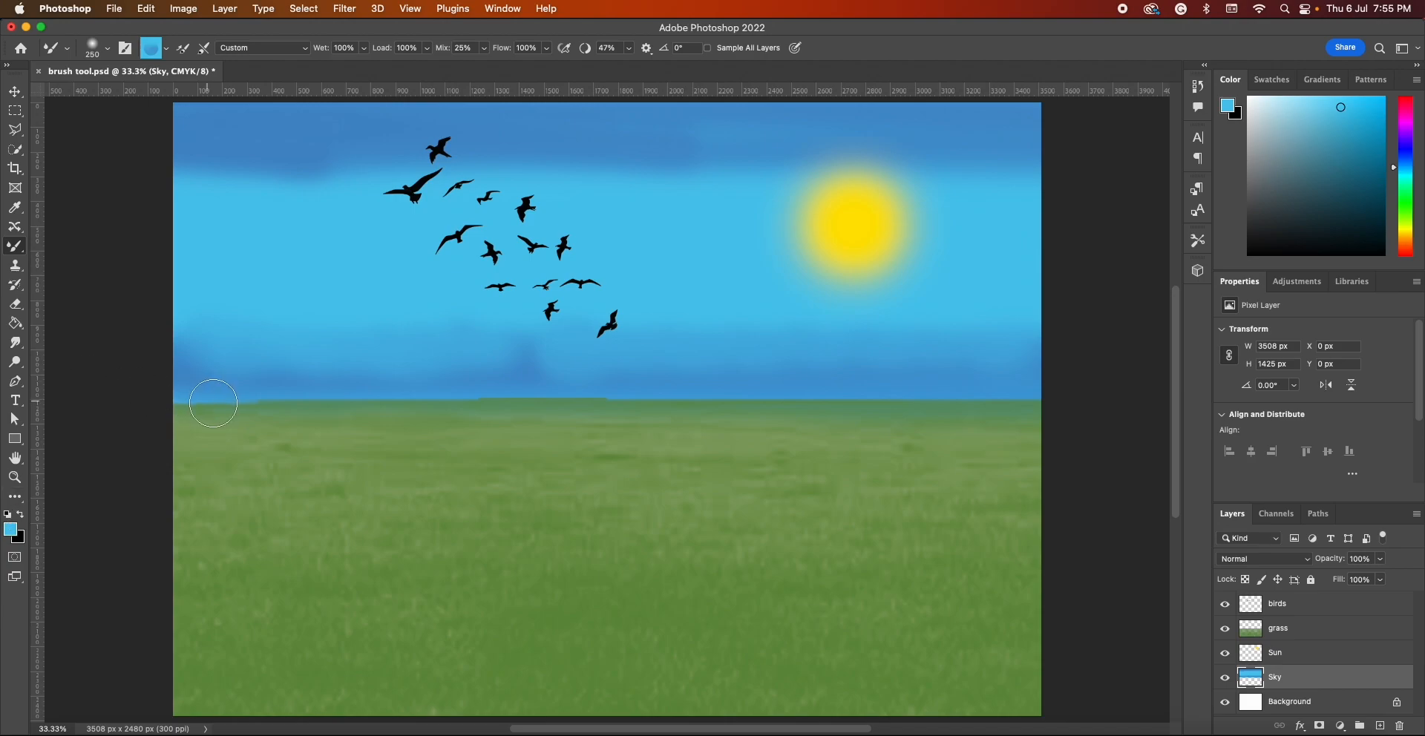
mouse_move(539, 370)
left_mouse_down()
mouse_move(207, 364)
mouse_move(657, 377)
mouse_move(161, 366)
left_mouse_up()
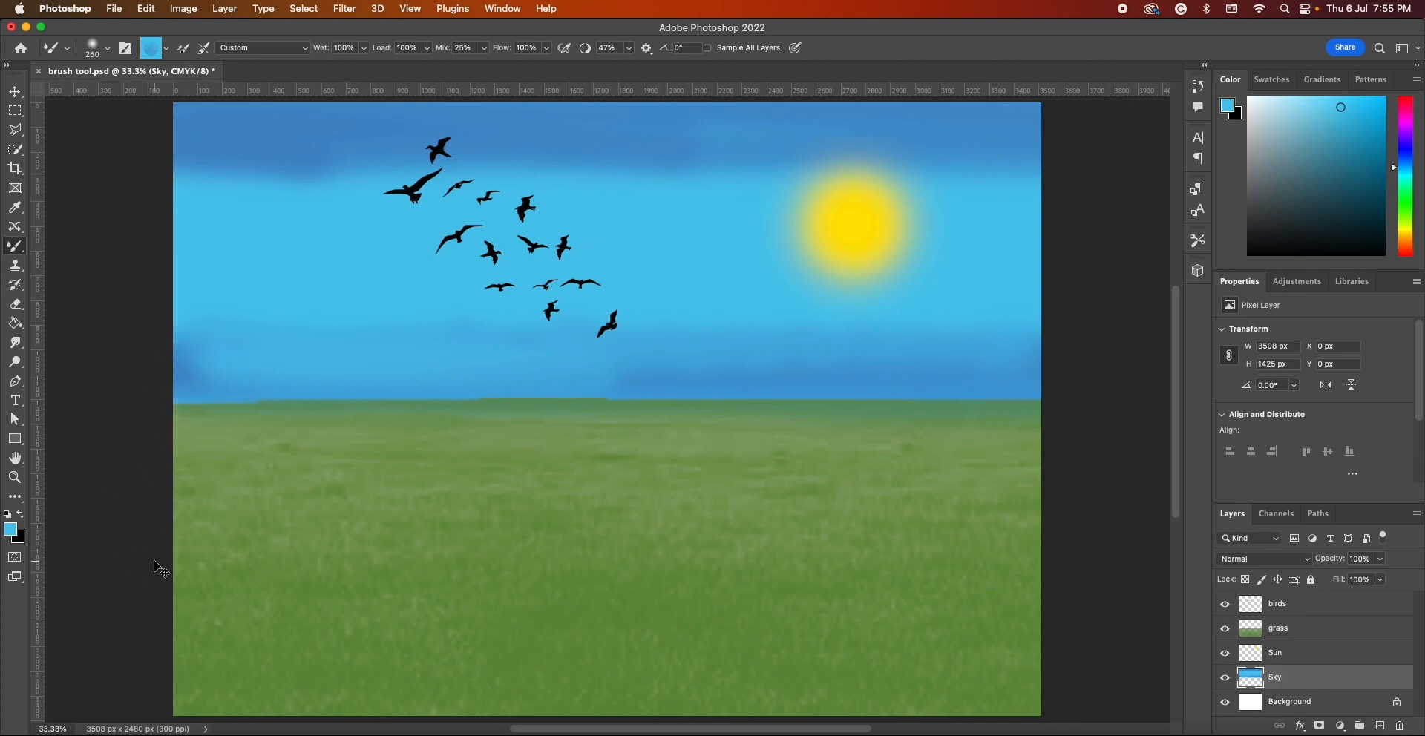
key("super+z")
Sample medium blue 4691cd from the horizon band as the foreground color and blend it along the whole band
left_click(10, 529)
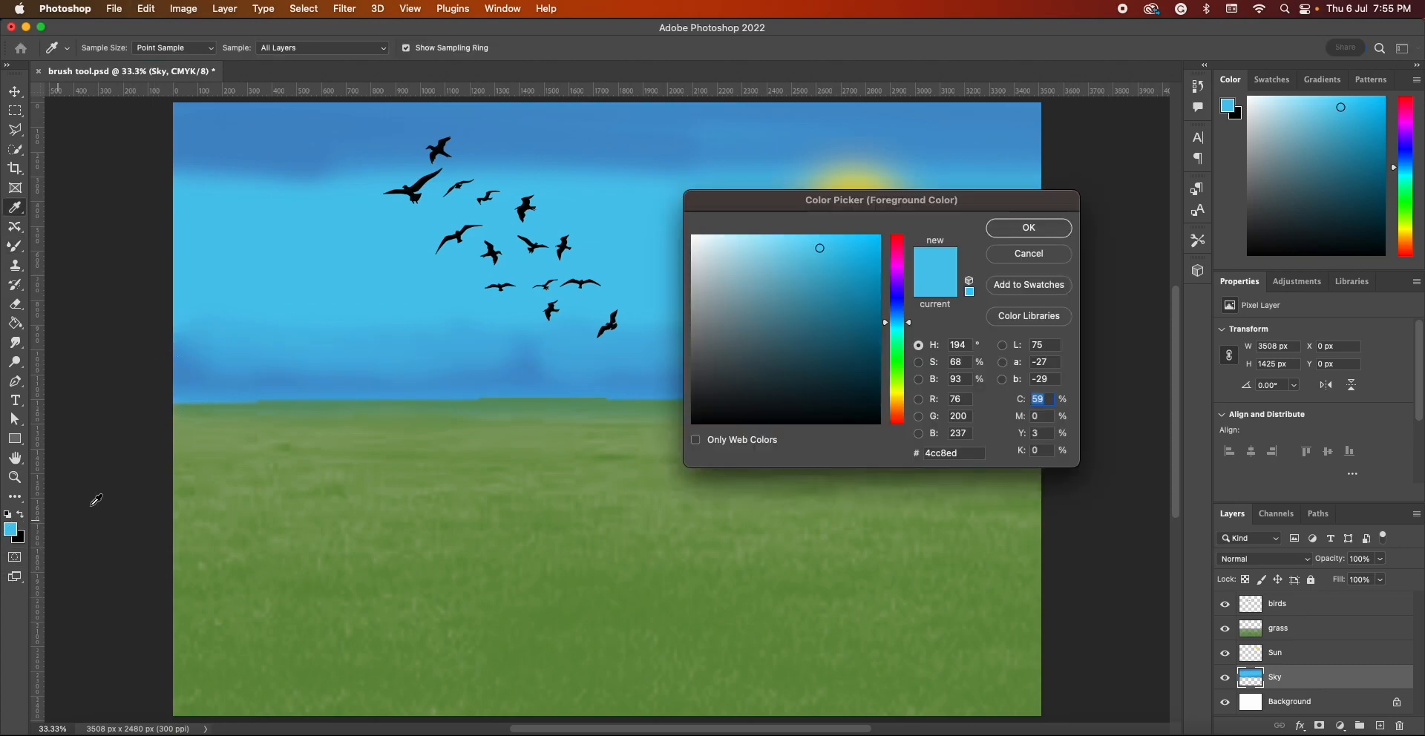
left_click(187, 367)
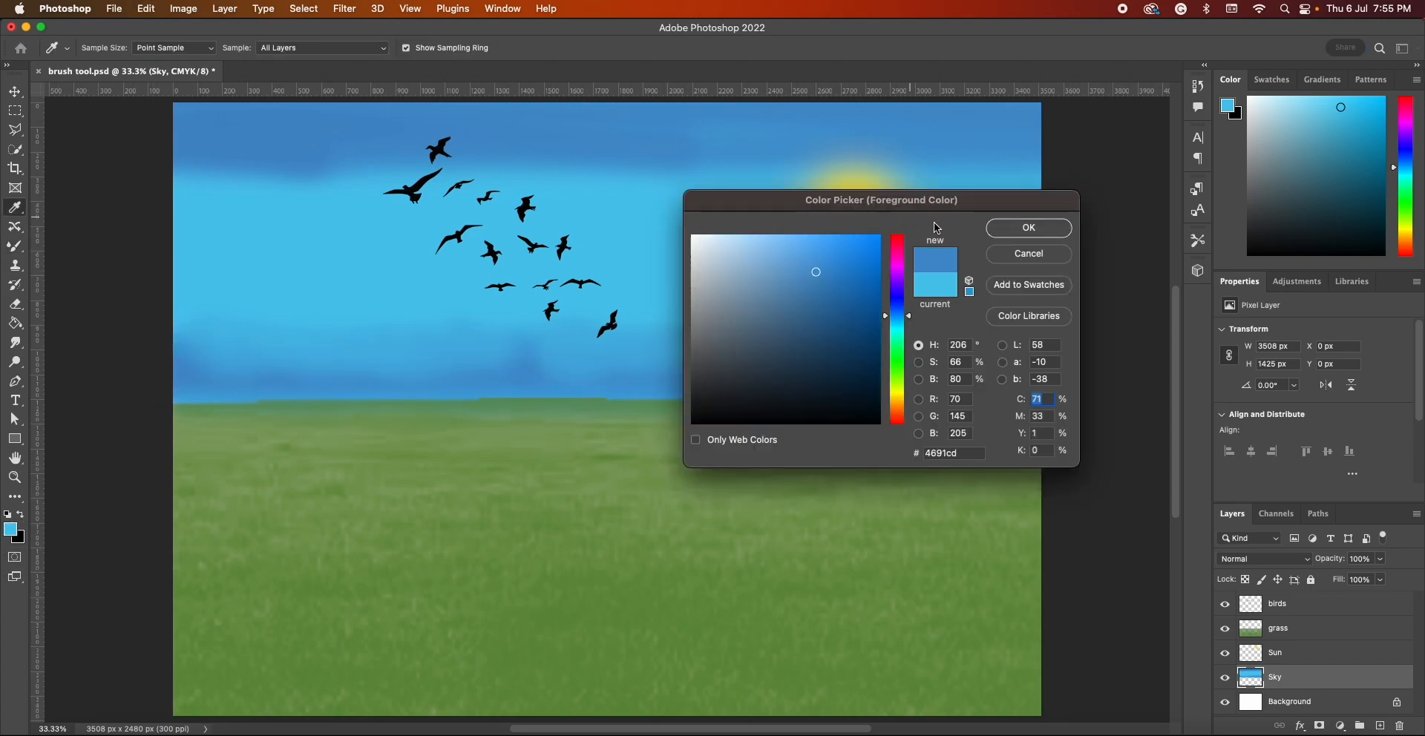
left_click(1029, 228)
left_click_drag(531, 356, 63, 351)
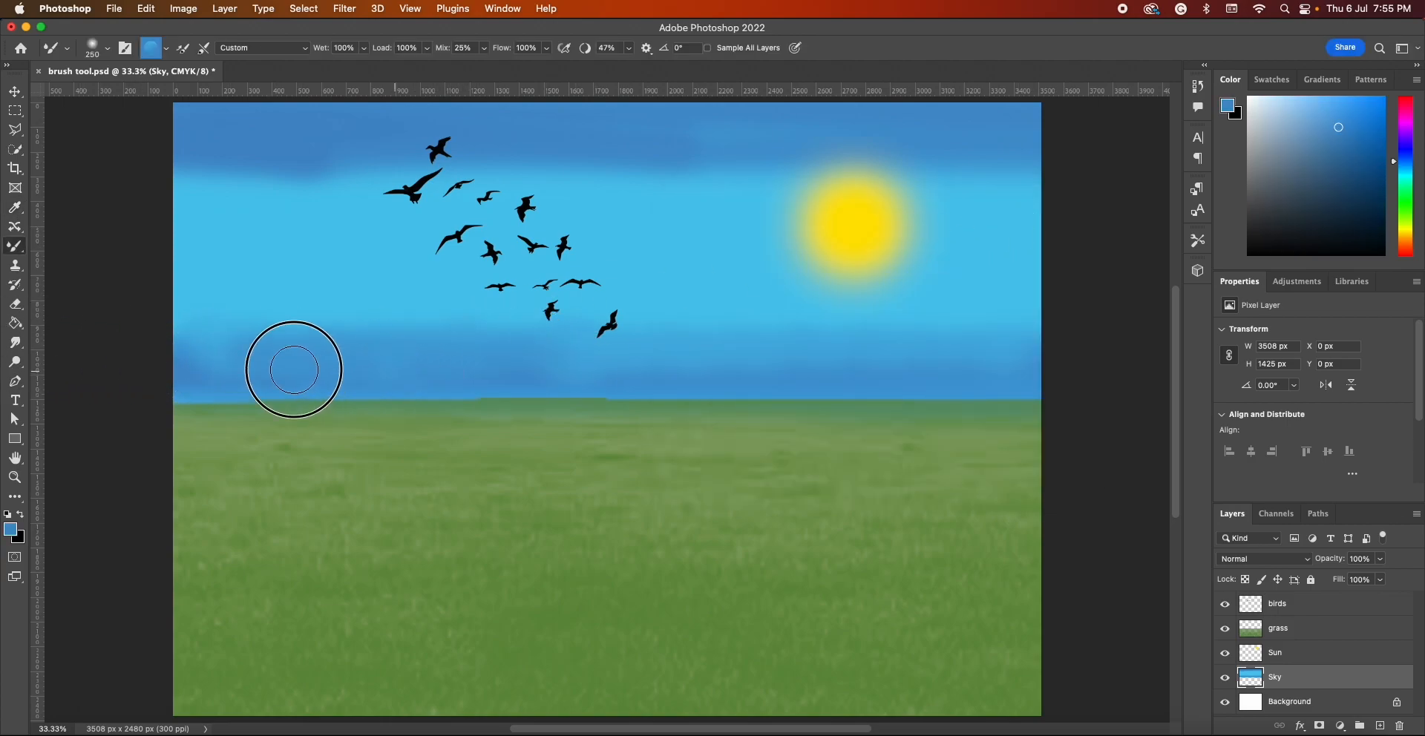
left_click_drag(547, 367, 1302, 366)
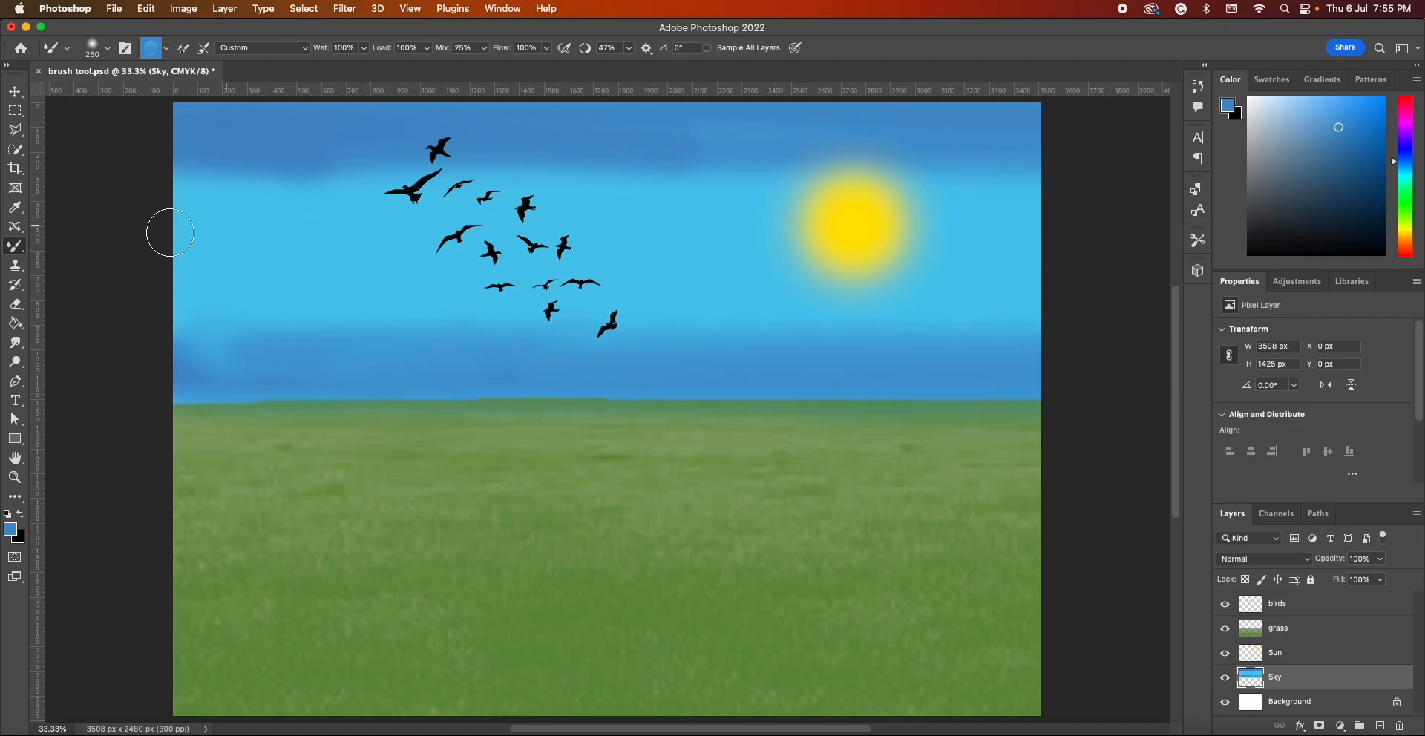
Brush irregular medium blue cloud-like strokes around the sun and across the middle of the sky behind the birds
mouse_move(197, 150)
left_mouse_down()
mouse_move(300, 174)
mouse_move(232, 137)
mouse_move(306, 159)
mouse_move(266, 172)
mouse_move(300, 125)
mouse_move(218, 168)
mouse_move(188, 112)
mouse_move(264, 177)
mouse_move(200, 136)
mouse_move(230, 122)
mouse_move(173, 146)
mouse_move(316, 164)
mouse_move(266, 137)
mouse_move(351, 123)
mouse_move(424, 156)
mouse_move(372, 156)
mouse_move(451, 122)
mouse_move(479, 142)
mouse_move(449, 162)
mouse_move(506, 123)
mouse_move(564, 179)
mouse_move(483, 136)
mouse_move(614, 121)
mouse_move(665, 144)
mouse_move(635, 130)
mouse_move(714, 115)
mouse_move(770, 145)
mouse_move(762, 125)
mouse_move(856, 126)
mouse_move(970, 149)
mouse_move(938, 167)
mouse_move(971, 146)
mouse_move(999, 176)
mouse_move(961, 210)
mouse_move(966, 185)
mouse_move(1019, 157)
mouse_move(1009, 122)
mouse_move(991, 181)
mouse_move(1048, 170)
mouse_move(1048, 153)
mouse_move(1072, 209)
mouse_move(1020, 212)
mouse_move(990, 181)
mouse_move(975, 214)
mouse_move(948, 223)
mouse_move(886, 193)
mouse_move(945, 203)
mouse_move(1023, 247)
mouse_move(988, 266)
mouse_move(970, 196)
mouse_move(1043, 212)
mouse_move(1067, 263)
mouse_move(944, 278)
mouse_move(930, 262)
mouse_move(961, 264)
mouse_move(938, 295)
mouse_move(846, 299)
mouse_move(829, 192)
mouse_move(875, 212)
mouse_move(795, 231)
mouse_move(762, 155)
mouse_move(802, 170)
left_mouse_up()
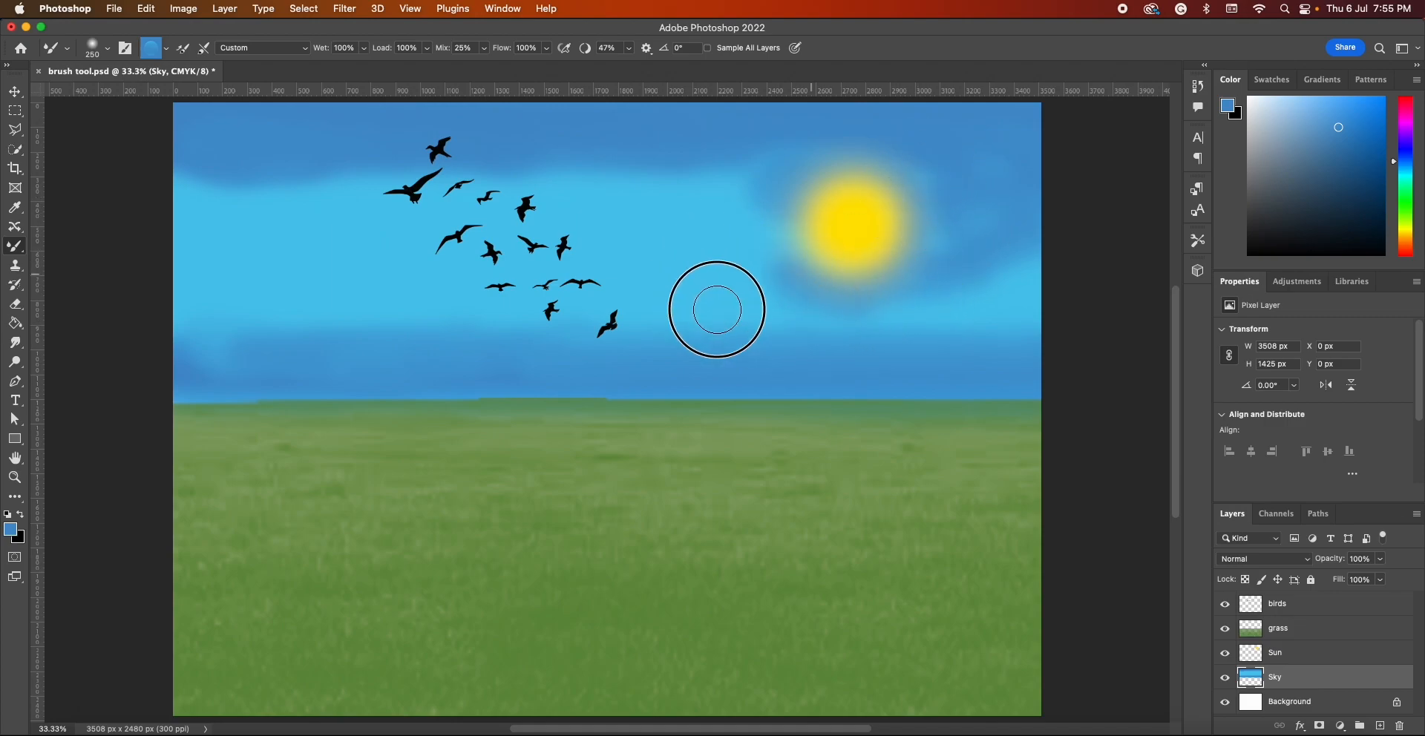
mouse_move(782, 268)
left_mouse_down()
mouse_move(819, 328)
mouse_move(710, 298)
mouse_move(661, 212)
mouse_move(760, 223)
mouse_move(720, 264)
mouse_move(642, 209)
mouse_move(690, 147)
mouse_move(612, 282)
mouse_move(666, 333)
mouse_move(695, 318)
mouse_move(679, 306)
mouse_move(1090, 312)
left_mouse_up()
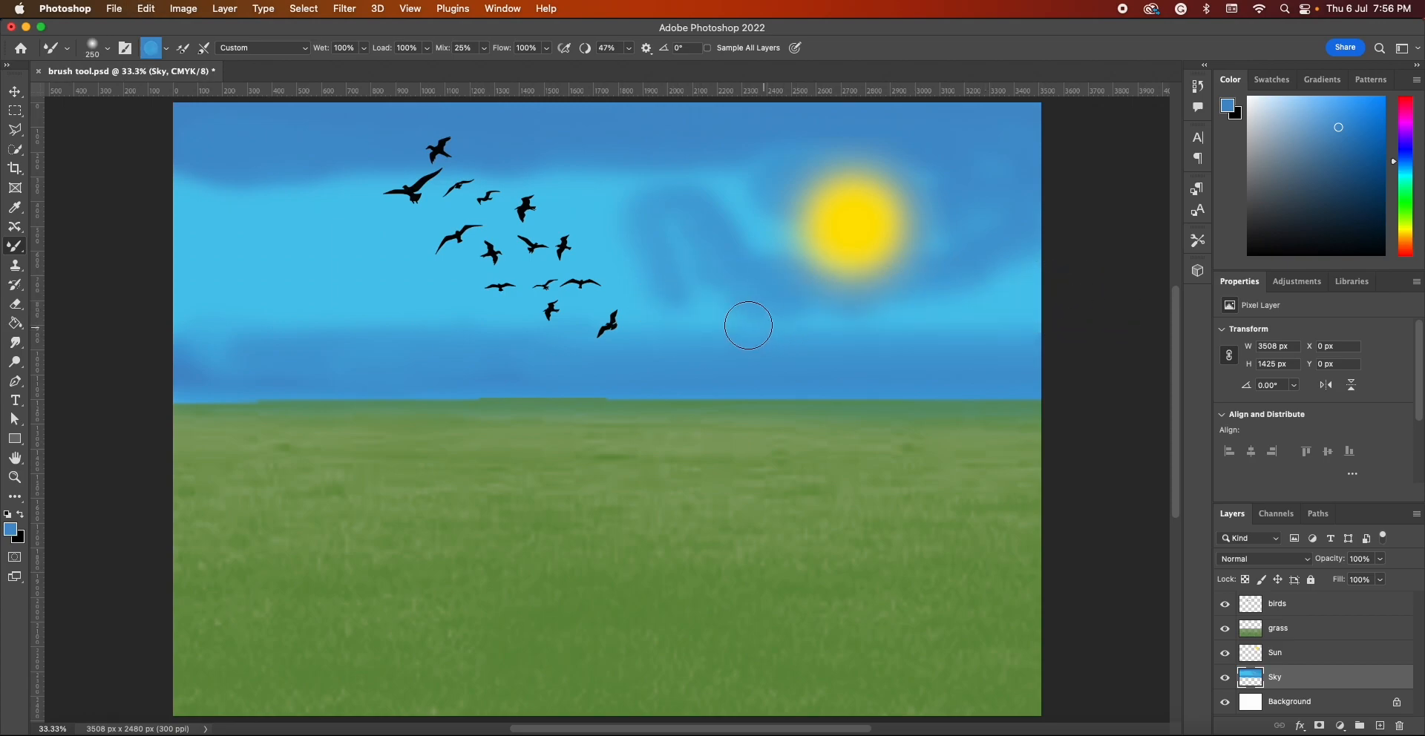
mouse_move(256, 186)
left_mouse_down()
mouse_move(238, 210)
mouse_move(163, 220)
mouse_move(231, 187)
mouse_move(290, 233)
mouse_move(162, 184)
mouse_move(199, 201)
mouse_move(139, 296)
mouse_move(170, 249)
mouse_move(225, 244)
mouse_move(224, 323)
mouse_move(195, 320)
mouse_move(209, 293)
mouse_move(260, 325)
mouse_move(201, 346)
mouse_move(334, 299)
mouse_move(369, 321)
mouse_move(277, 316)
mouse_move(349, 245)
mouse_move(412, 319)
mouse_move(263, 282)
mouse_move(327, 210)
mouse_move(384, 204)
mouse_move(362, 277)
mouse_move(280, 216)
mouse_move(379, 246)
left_mouse_up()
mouse_move(393, 196)
left_mouse_down()
mouse_move(504, 228)
mouse_move(567, 221)
mouse_move(443, 211)
mouse_move(455, 180)
mouse_move(651, 186)
mouse_move(708, 241)
mouse_move(588, 220)
mouse_move(608, 190)
mouse_move(621, 205)
mouse_move(530, 229)
mouse_move(515, 261)
mouse_move(583, 241)
mouse_move(513, 284)
mouse_move(458, 299)
mouse_move(407, 262)
mouse_move(460, 257)
mouse_move(548, 298)
mouse_move(450, 313)
mouse_move(399, 265)
mouse_move(437, 269)
mouse_move(506, 327)
mouse_move(713, 308)
mouse_move(714, 337)
left_mouse_up()
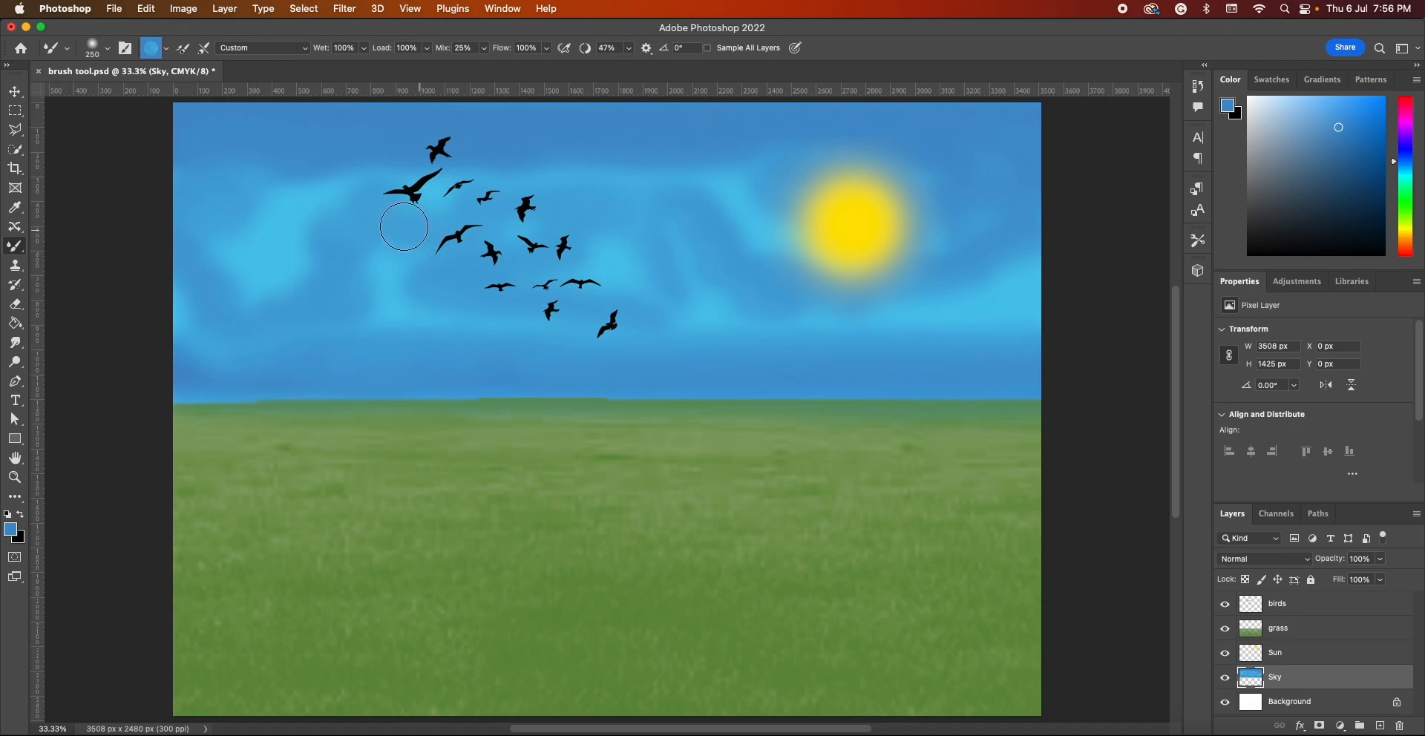
Sample light blue 4cc8ed from the sky as the foreground color and blend lighter strokes across the mid-sky toward the sun
left_click(15, 533)
left_click(274, 246)
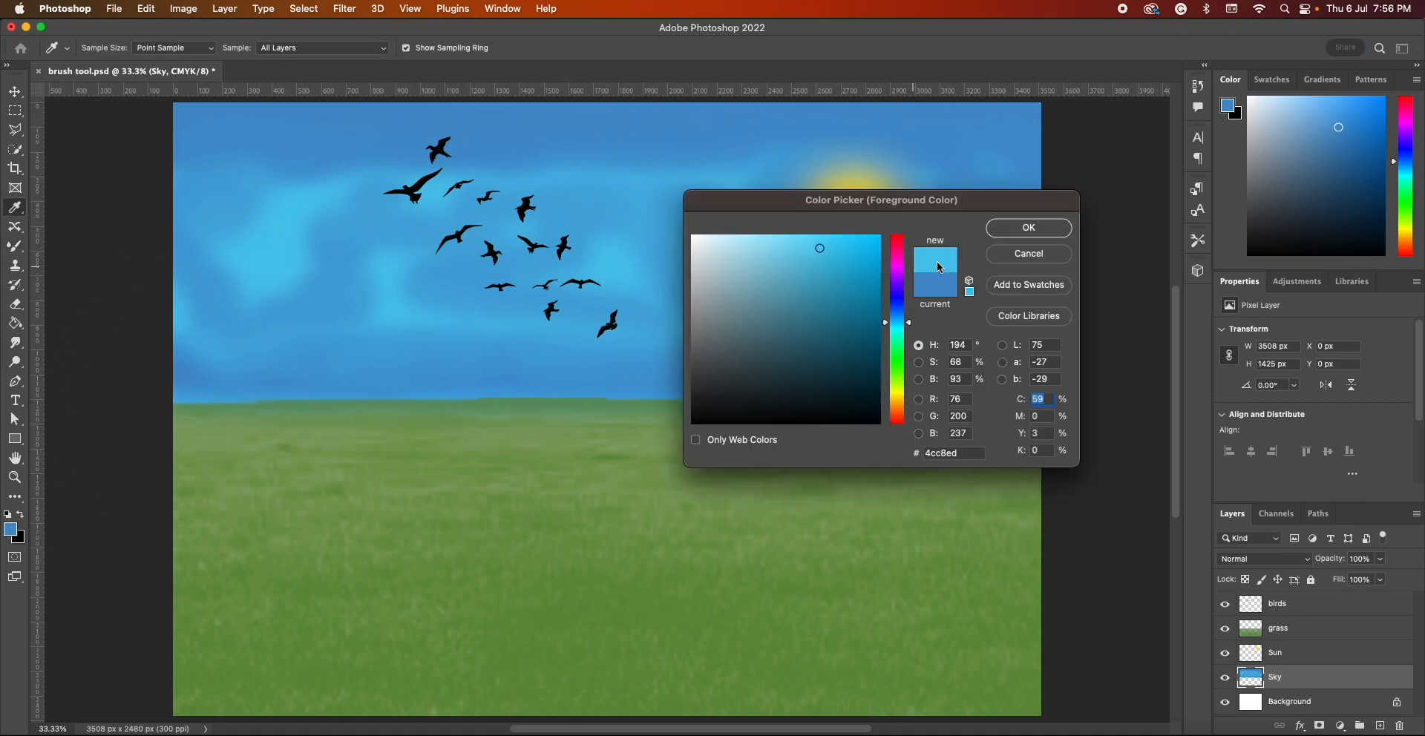
left_click(1030, 228)
mouse_move(363, 220)
left_mouse_down()
mouse_move(223, 229)
mouse_move(424, 258)
left_mouse_up()
mouse_move(440, 180)
left_mouse_down()
mouse_move(454, 238)
mouse_move(441, 218)
mouse_move(490, 194)
mouse_move(626, 184)
mouse_move(564, 199)
mouse_move(617, 153)
mouse_move(899, 181)
mouse_move(863, 170)
mouse_move(1000, 153)
mouse_move(1035, 230)
left_mouse_up()
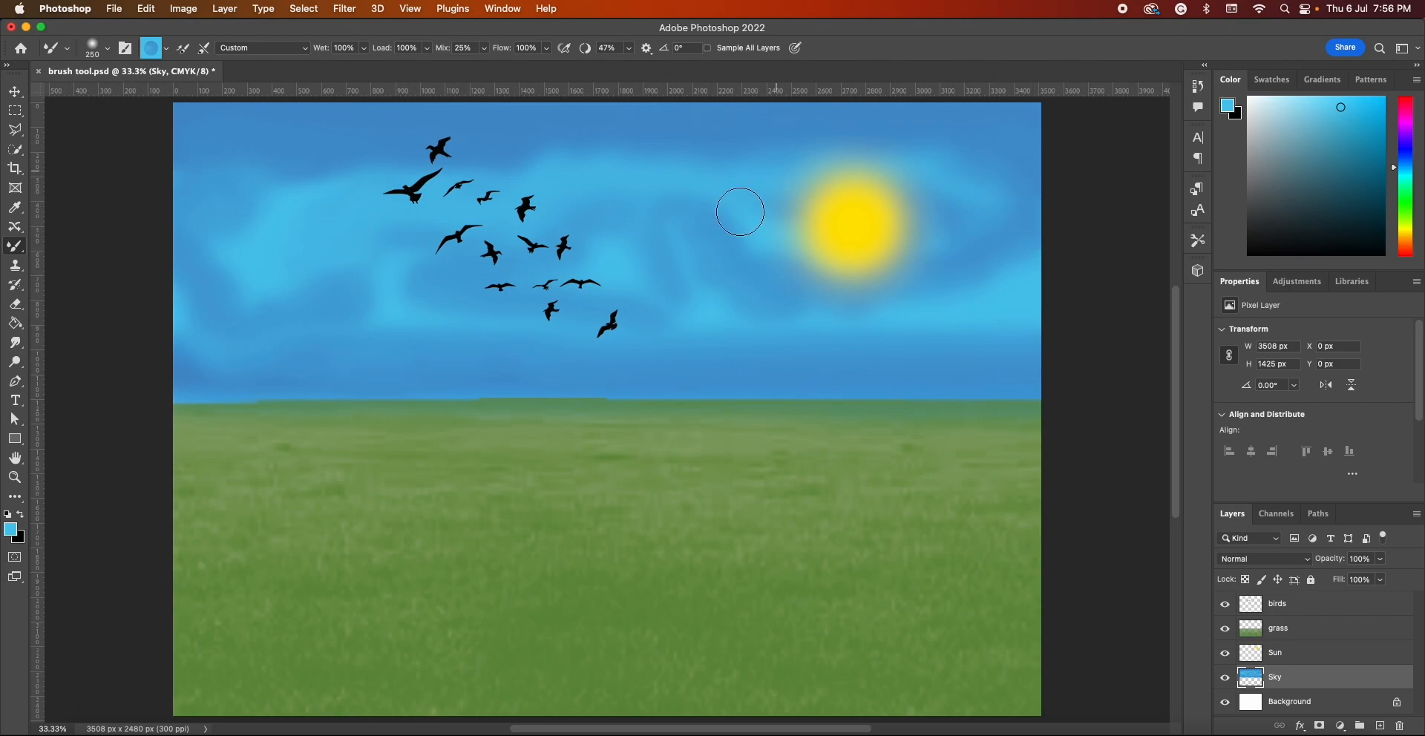
Blend broad light blue strokes across the middle of the sky, around the sun and behind the birds
mouse_move(656, 224)
left_mouse_down()
mouse_move(761, 236)
mouse_move(1006, 315)
mouse_move(943, 323)
mouse_move(941, 232)
mouse_move(1006, 238)
mouse_move(983, 221)
mouse_move(1007, 244)
mouse_move(987, 321)
left_mouse_up()
mouse_move(781, 273)
left_mouse_down()
mouse_move(646, 248)
mouse_move(782, 285)
mouse_move(323, 203)
mouse_move(227, 199)
mouse_move(188, 227)
mouse_move(279, 277)
mouse_move(427, 326)
mouse_move(375, 354)
mouse_move(165, 316)
mouse_move(141, 299)
mouse_move(257, 236)
mouse_move(139, 240)
mouse_move(161, 205)
mouse_move(114, 230)
left_mouse_up()
mouse_move(634, 287)
left_mouse_down()
mouse_move(141, 293)
mouse_move(159, 329)
mouse_move(384, 329)
mouse_move(854, 292)
mouse_move(1161, 308)
left_mouse_up()
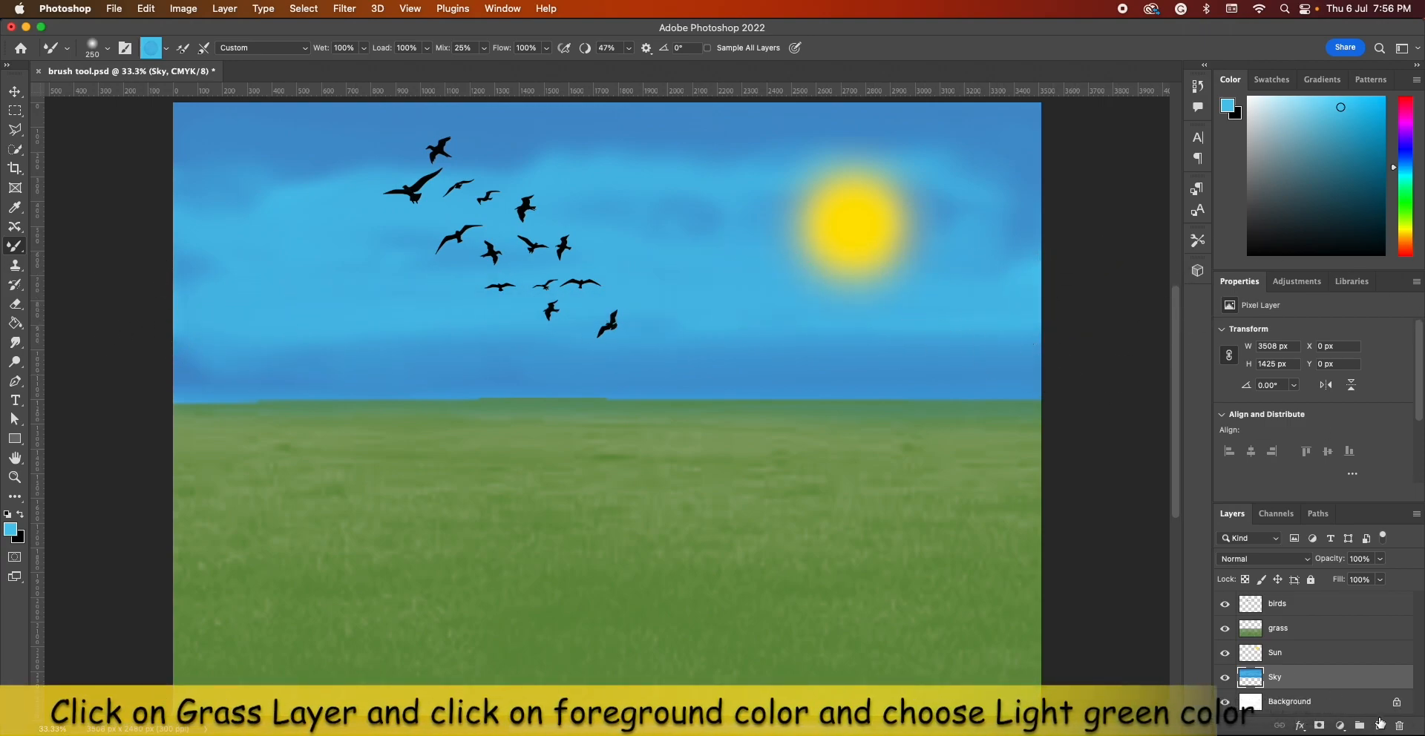
Select the grass layer and set the foreground color to light green 73cc0a
left_click(1292, 634)
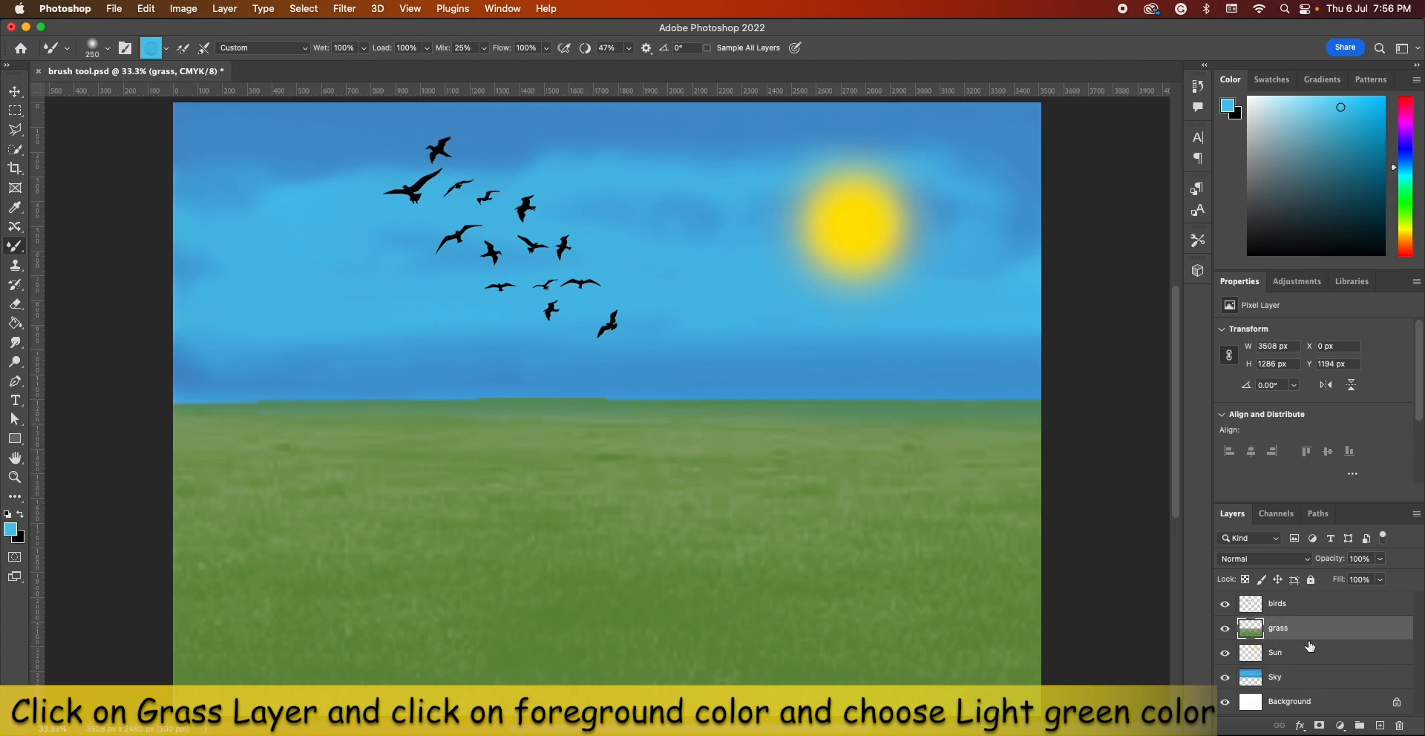
left_click(11, 528)
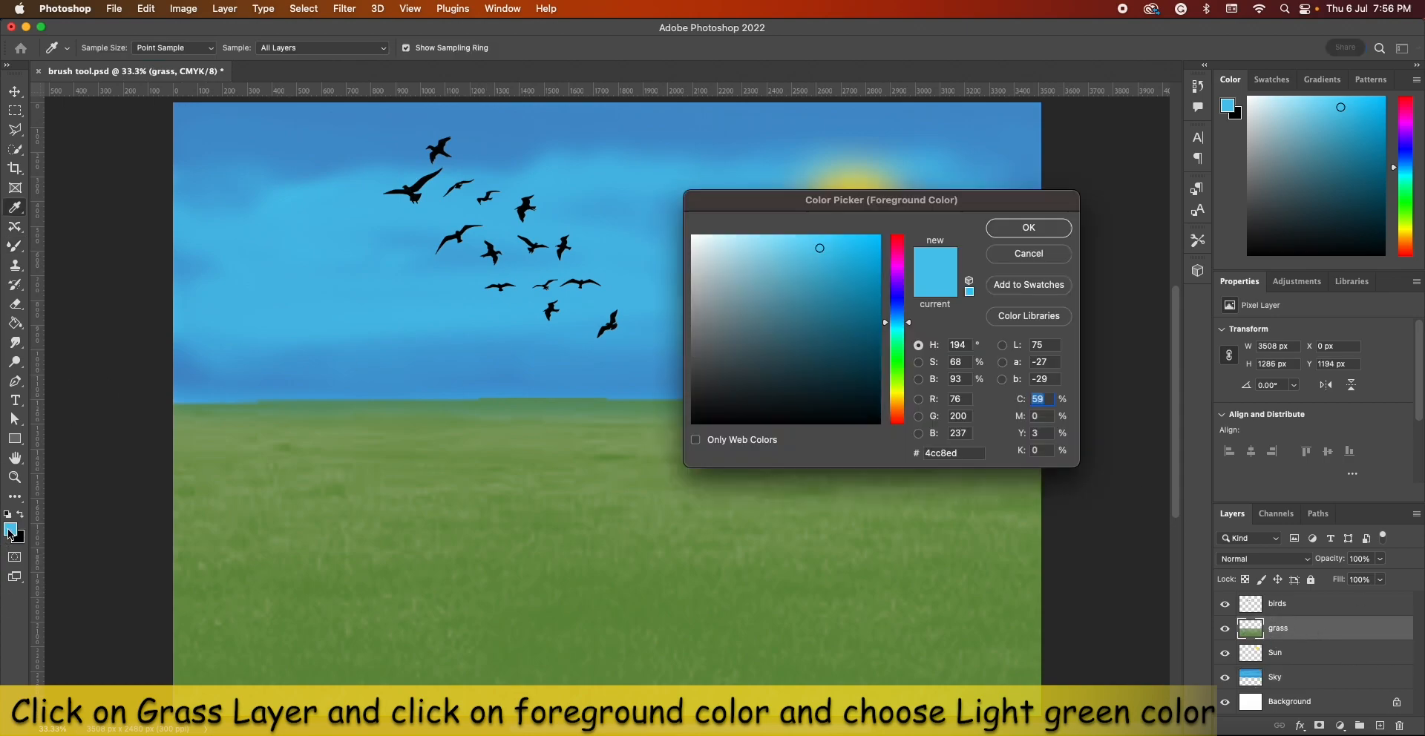
left_click(902, 379)
left_click_drag(866, 342, 870, 286)
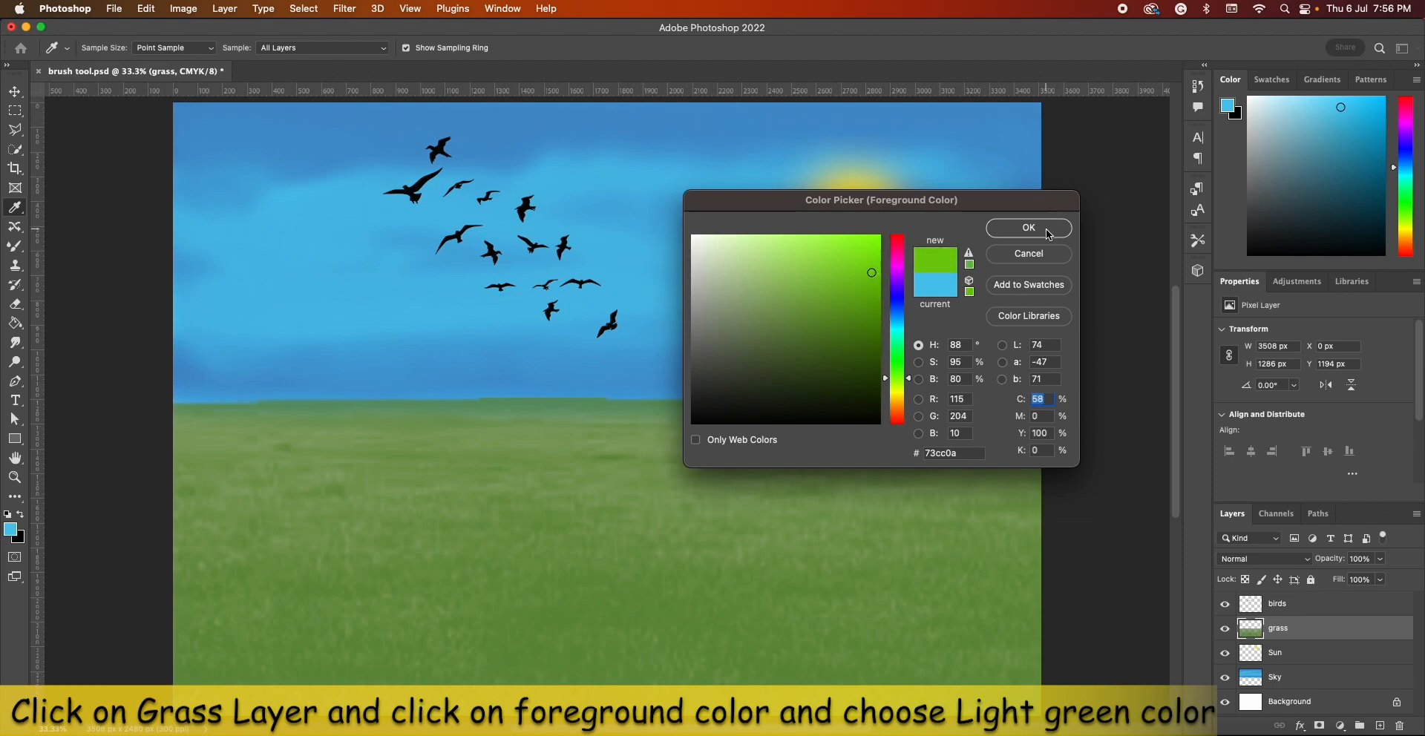
left_click(1046, 230)
Choose the "grass lawn" brush preset for the Mixer Brush
left_click(86, 52)
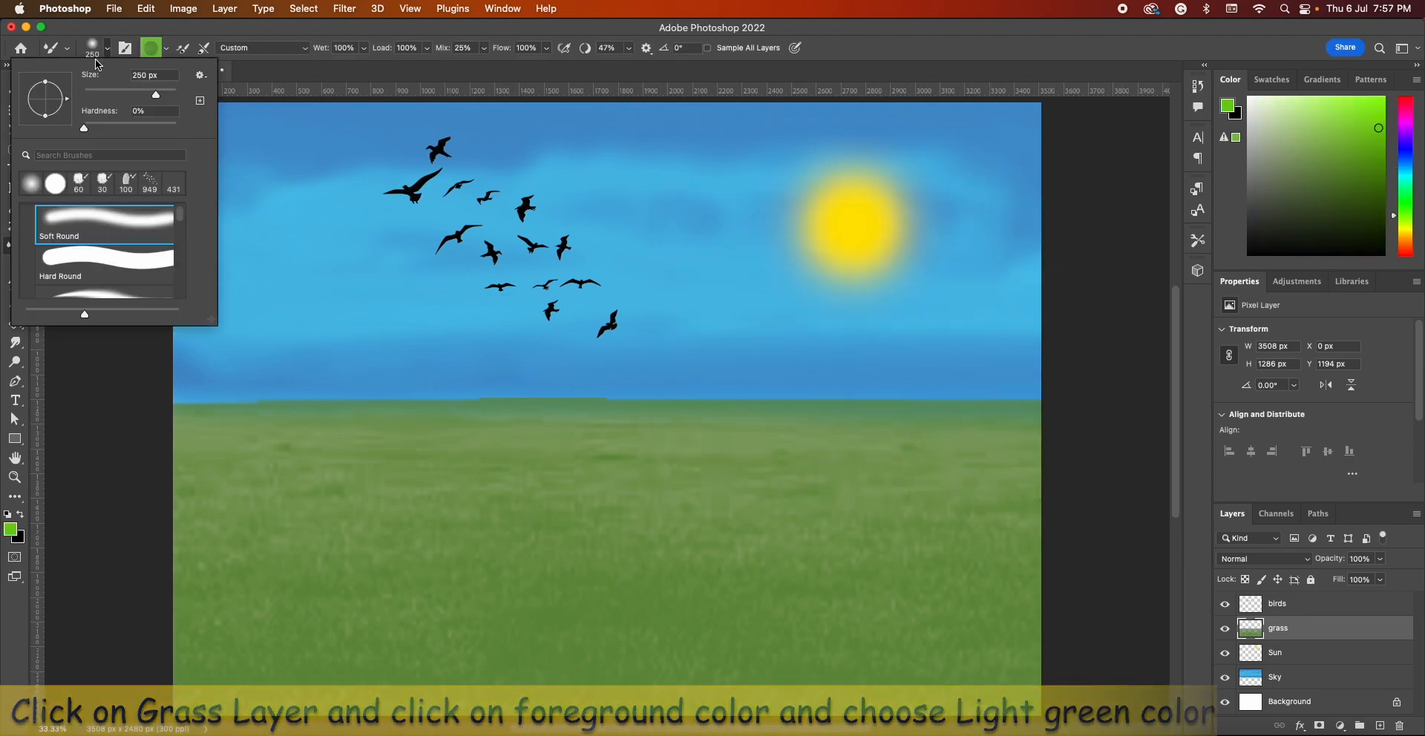
scroll(117, 256, "down", 2)
scroll(116, 256, "down", 5)
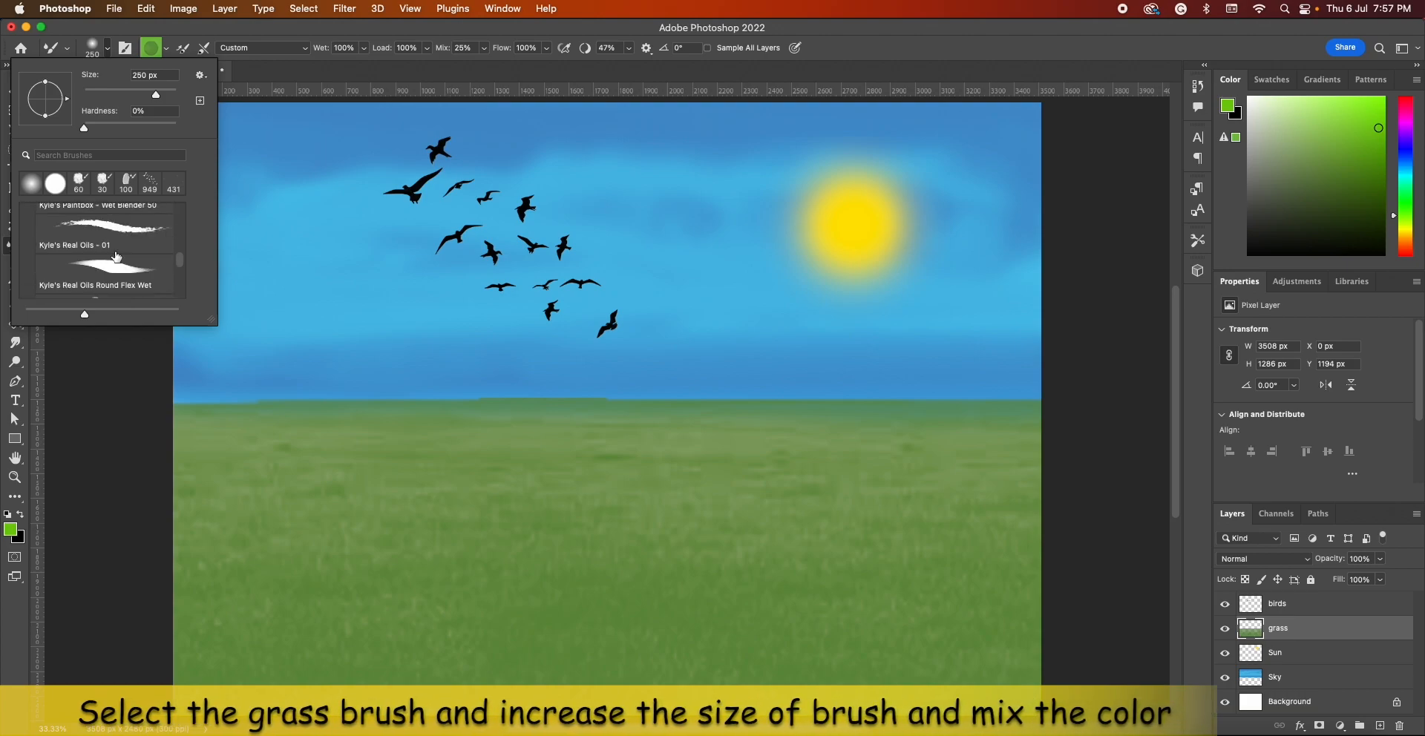
left_click(93, 288)
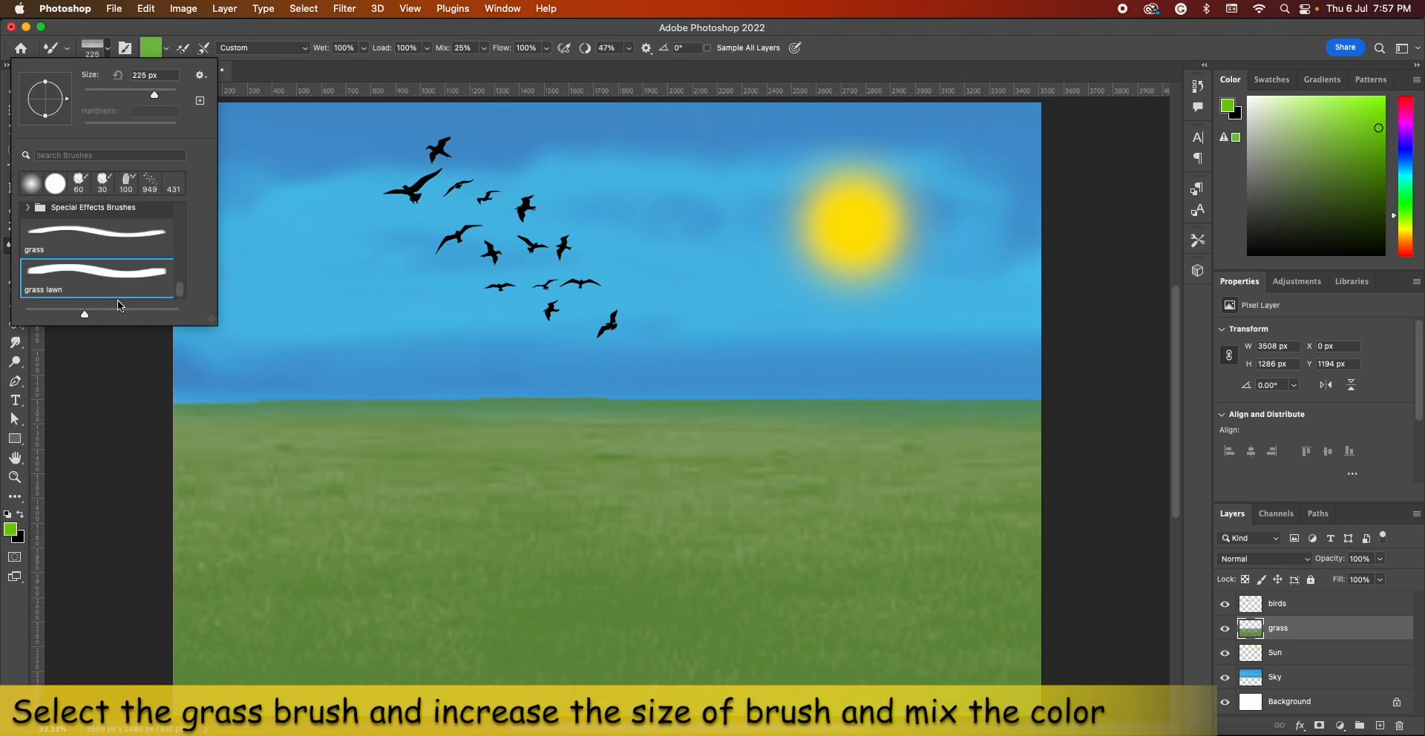
left_click(452, 535)
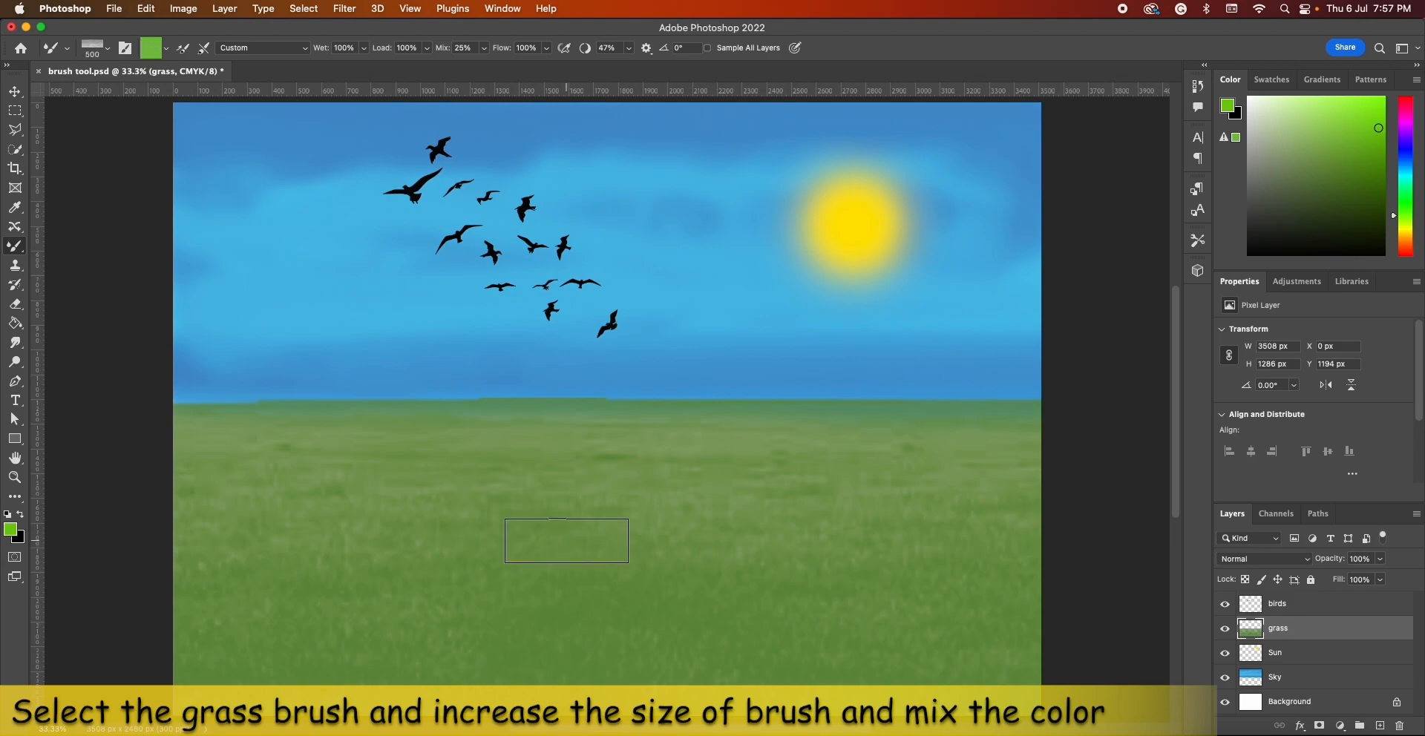
Enlarge the grass lawn brush to 3700 px and blend light green over the whole field, undoing the last stroke
key("]")
key("]")
key("]")
key("]")
key("]")
key("]")
key("]")
key("]")
key("]")
key("]")
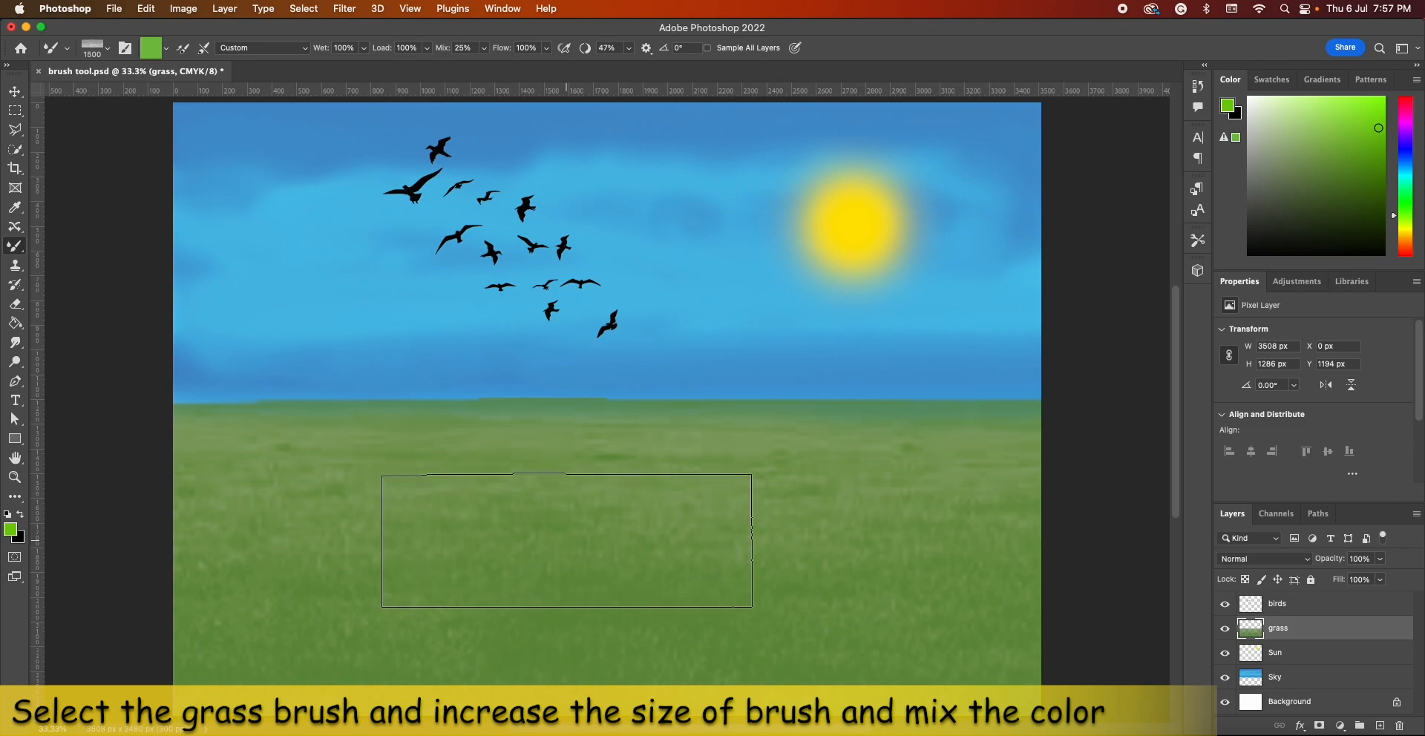
key("]")
key("]")
key("]")
key("]")
key("]")
key("]")
key("]")
key("]")
key("]")
key("]")
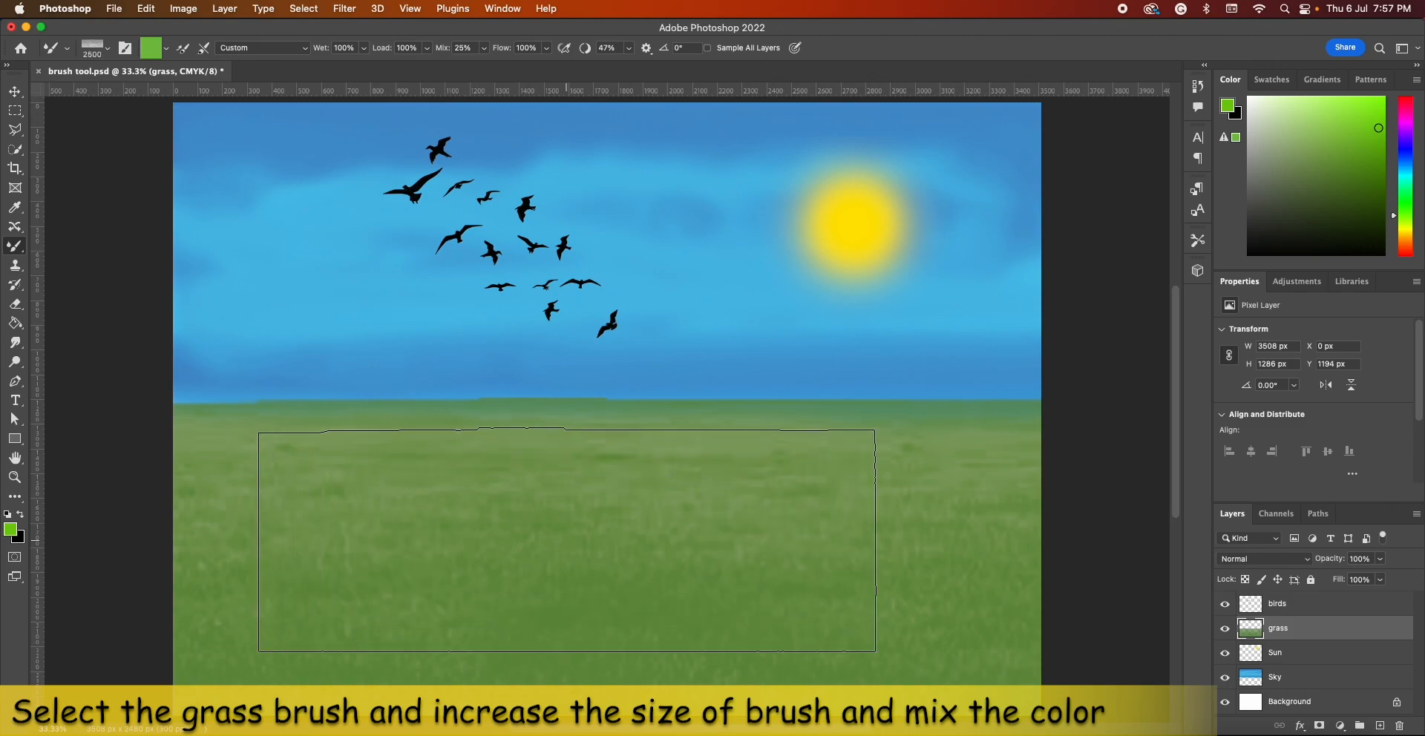
key("]")
key("]")
key("]")
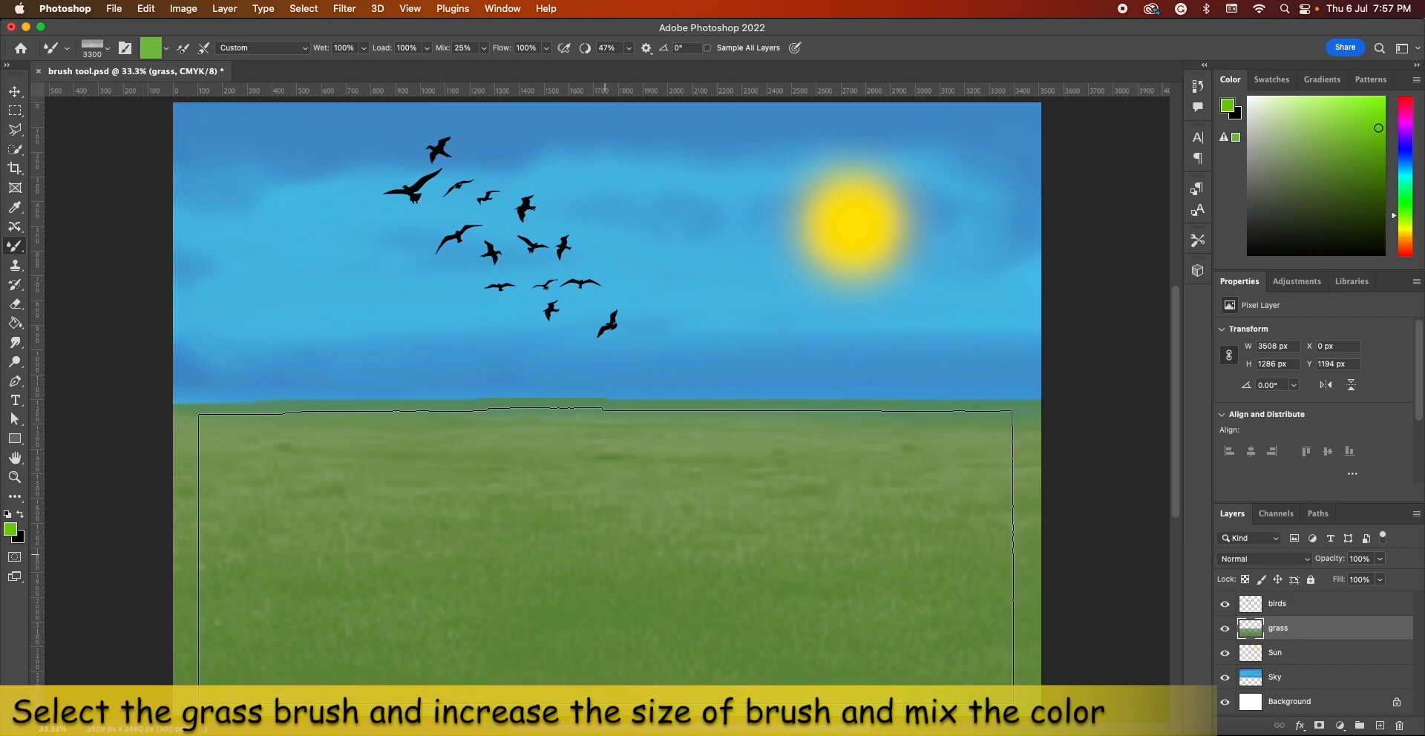
key("]")
key("]")
key("]")
key("]")
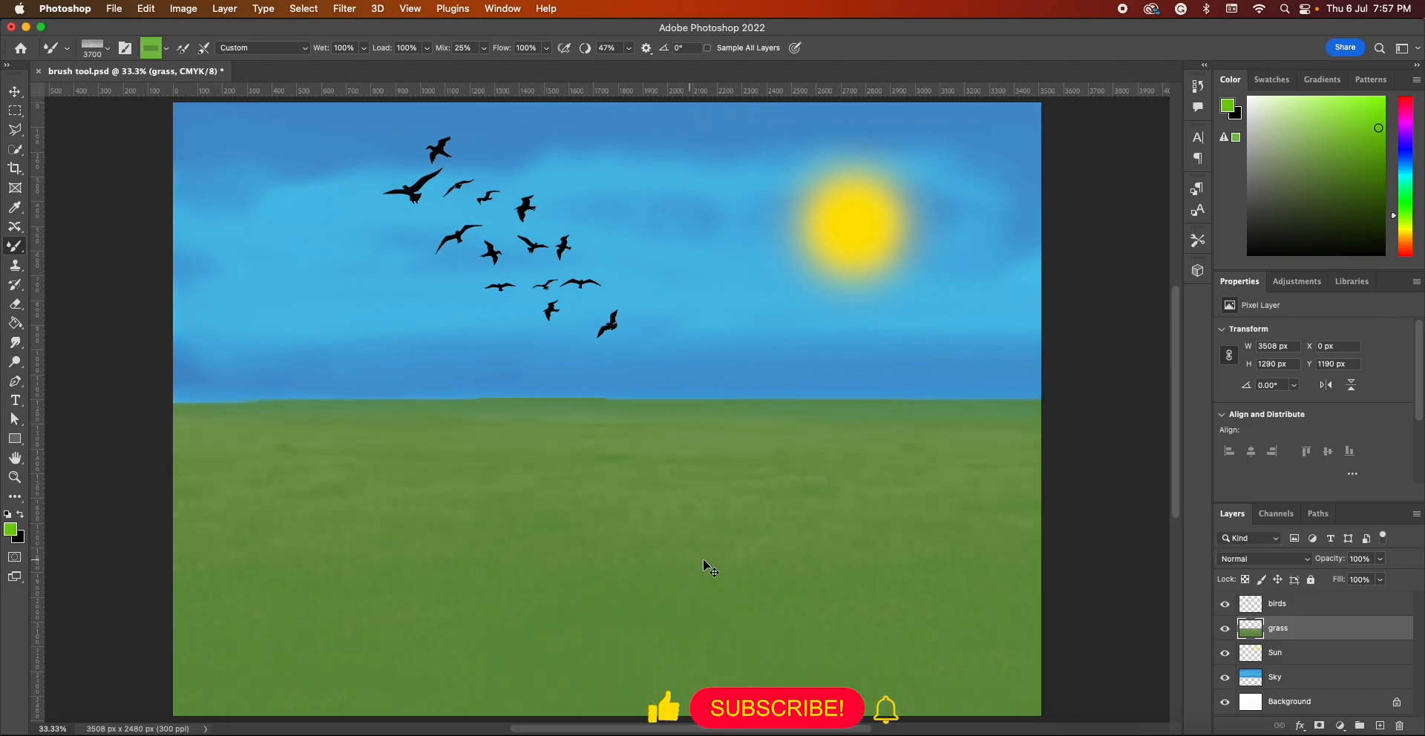
key("super+z")
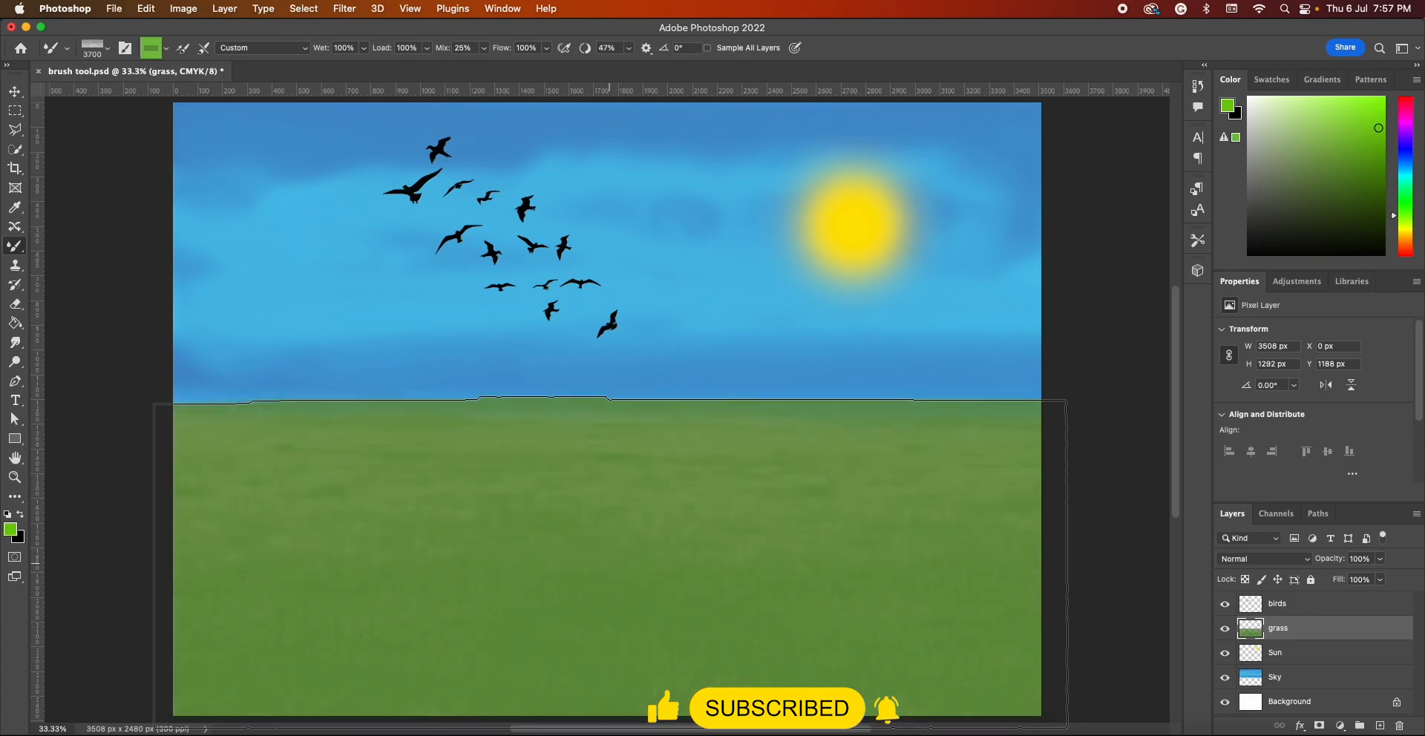
Reduce the size of the grass lawn brush in several increments
key("bracketleft")
key("bracketleft")
key("bracketleft")
key("bracketleft")
key("bracketleft")
key("bracketleft")
key("bracketleft")
key("bracketleft")
key("bracketleft")
key("bracketleft")
key("bracketleft")
key("bracketleft")
key("bracketleft")
key("bracketleft")
key("bracketleft")
key("bracketleft")
key("bracketleft")
key("bracketleft")
key("bracketleft")
key("bracketleft")
Switch to the Move tool and select the Sun layer
left_click(24, 92)
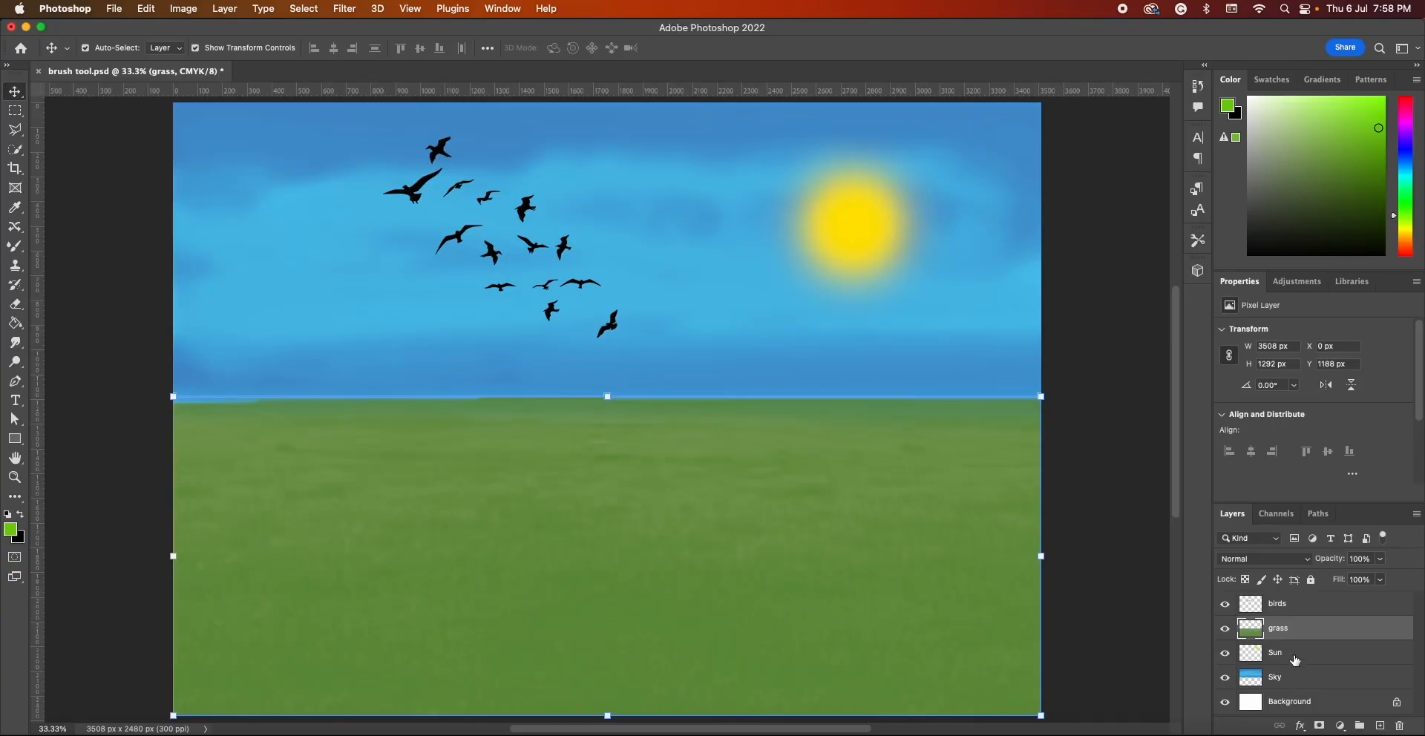
left_click(1295, 657)
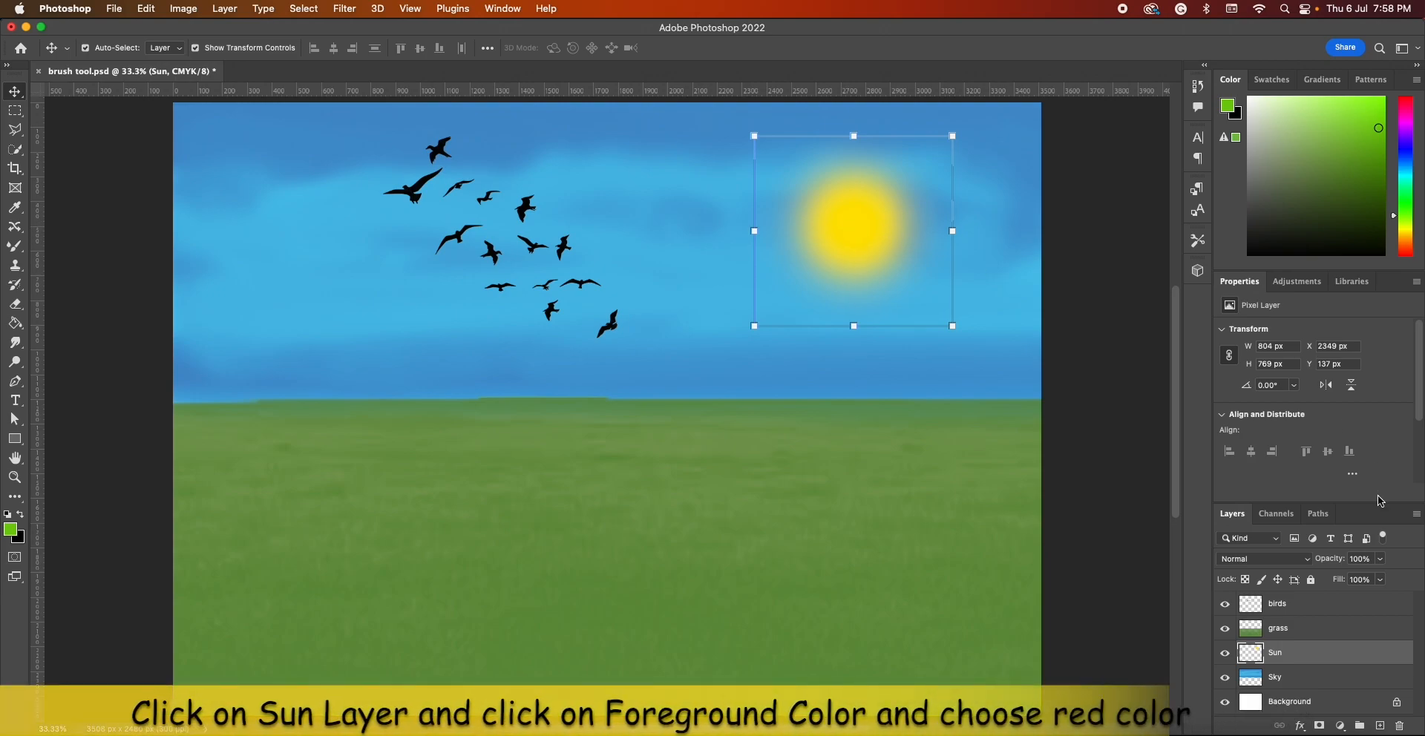
left_click(1305, 653)
left_click_drag(1305, 653, 1299, 598)
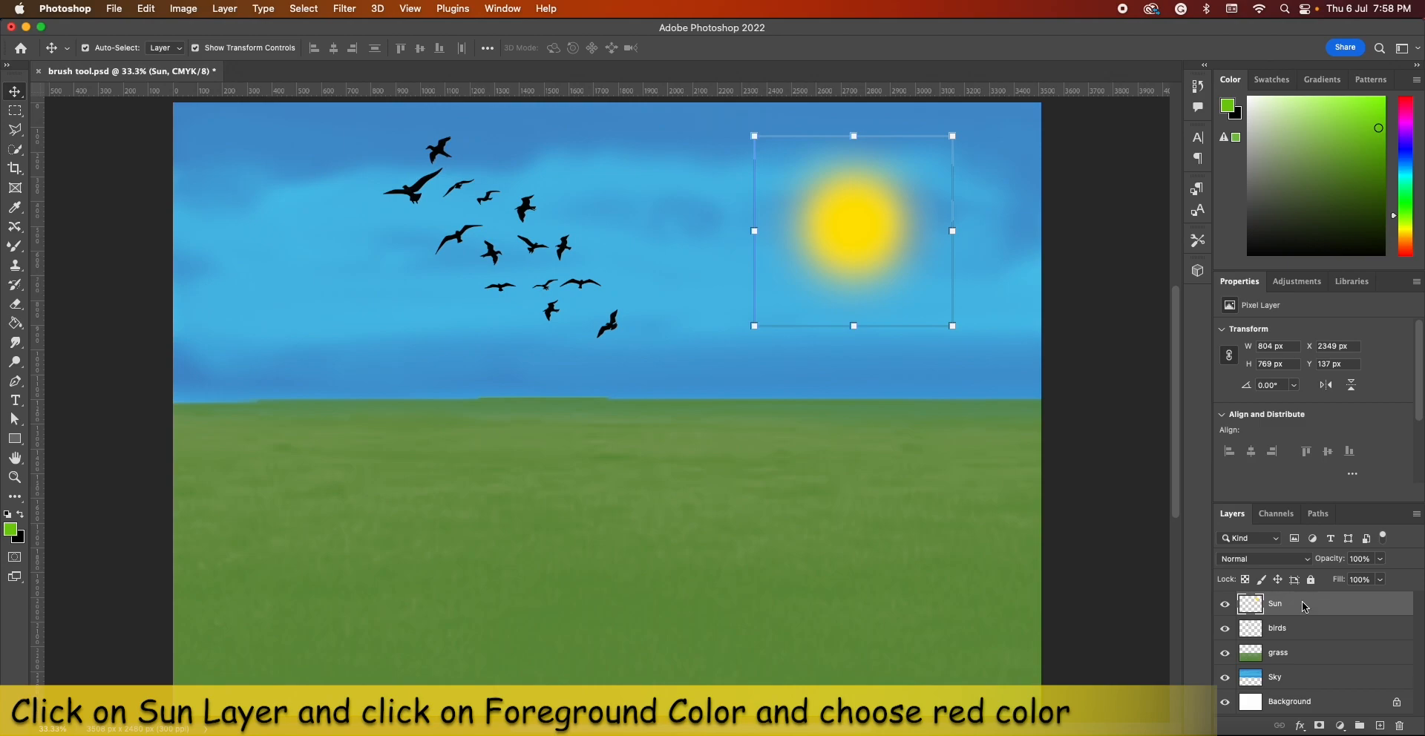
key("super+z")
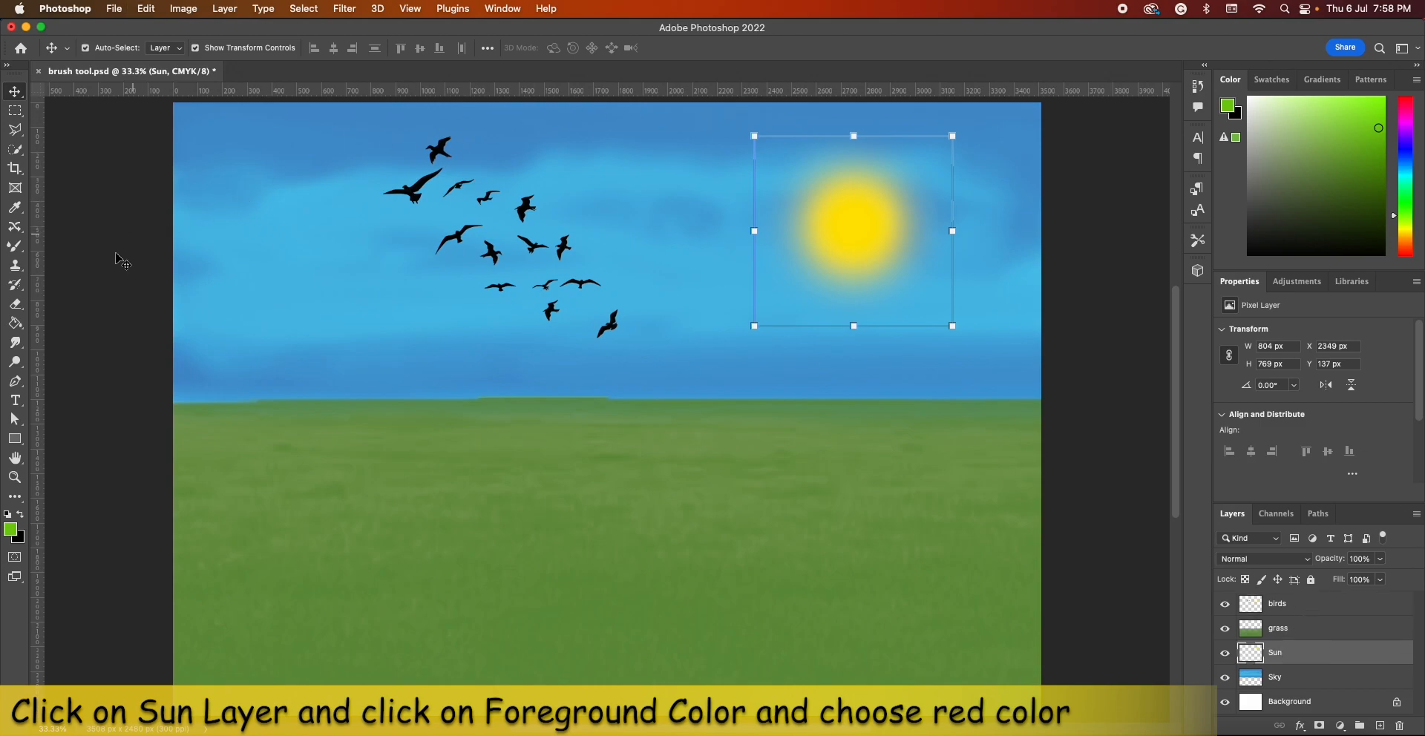
Set the foreground color to pure red ff0000
left_click(10, 528)
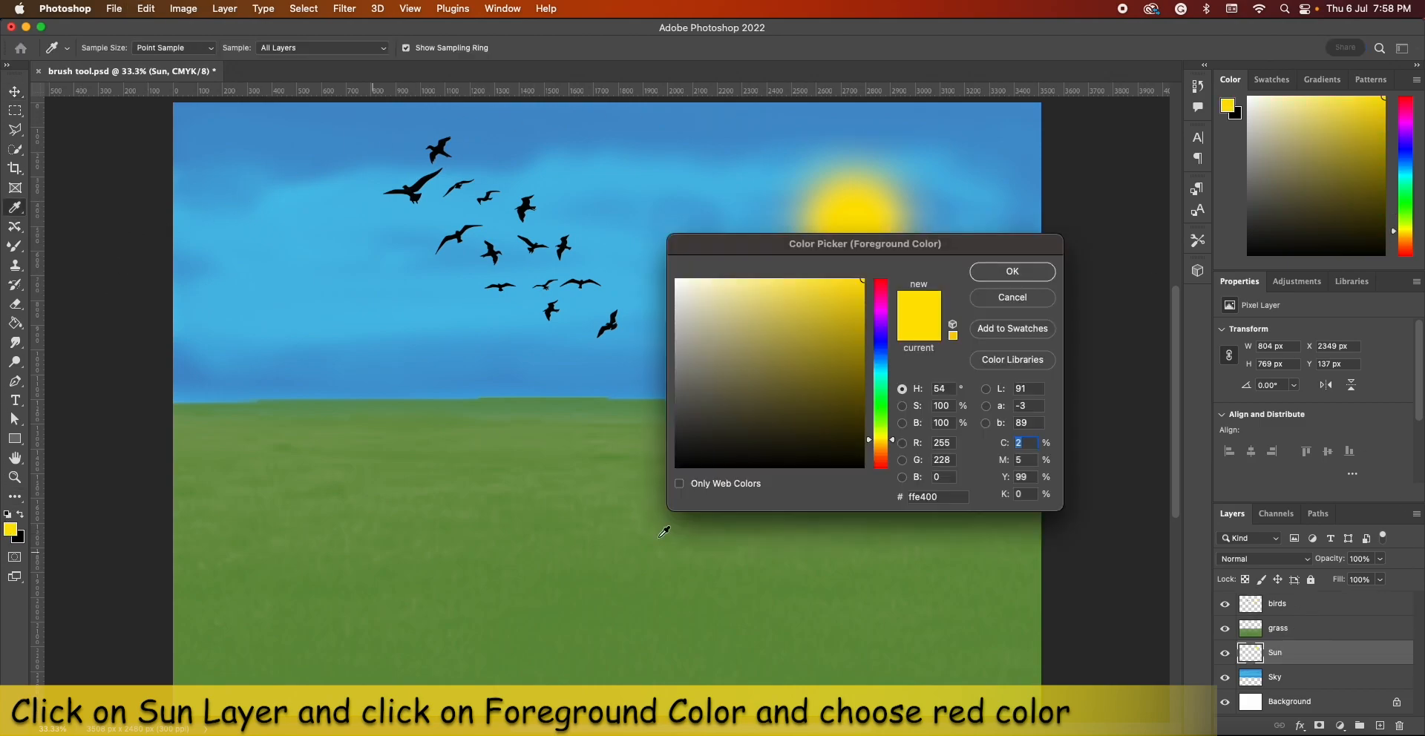
left_click(876, 289)
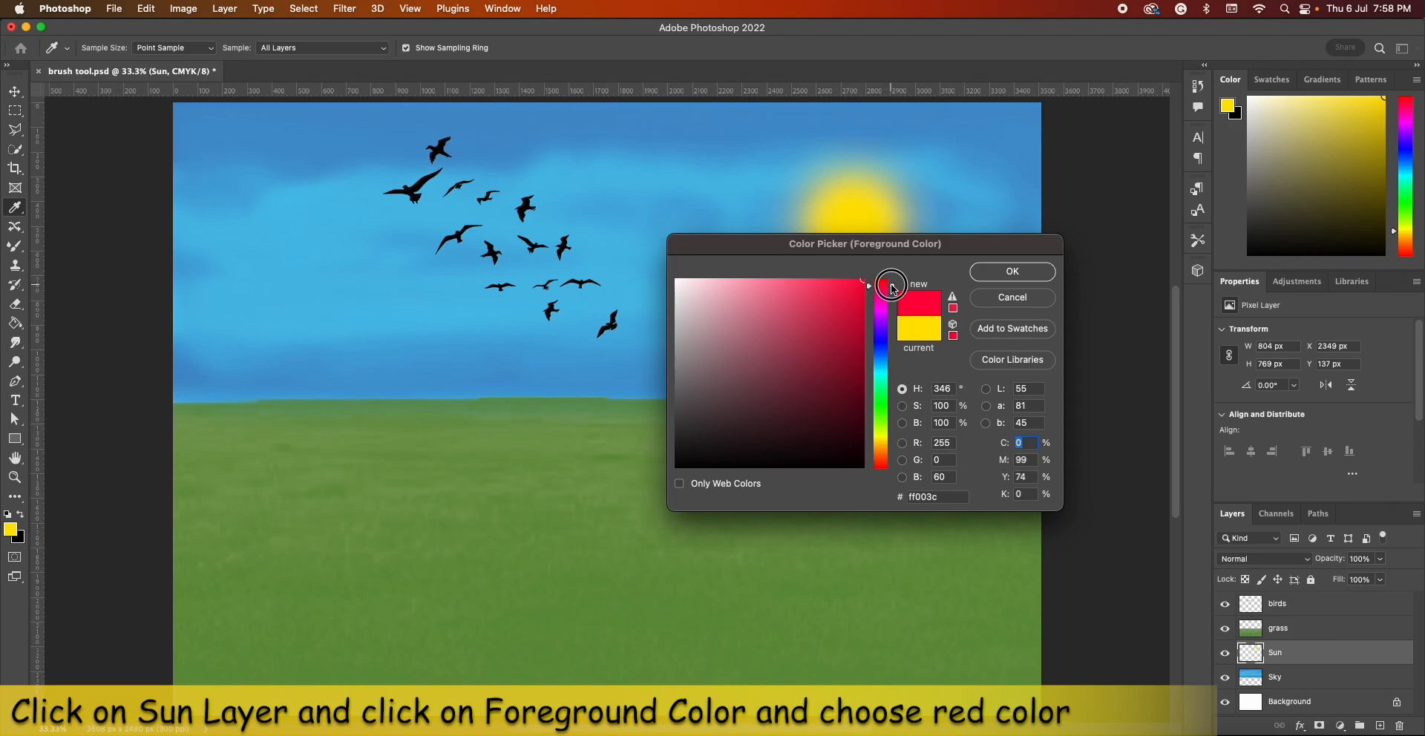
left_click(1010, 281)
key("v")
Blend a touch of red into the sun with the Mixer Brush at 600 px, and deselect the layer with the Move tool
left_click(15, 247)
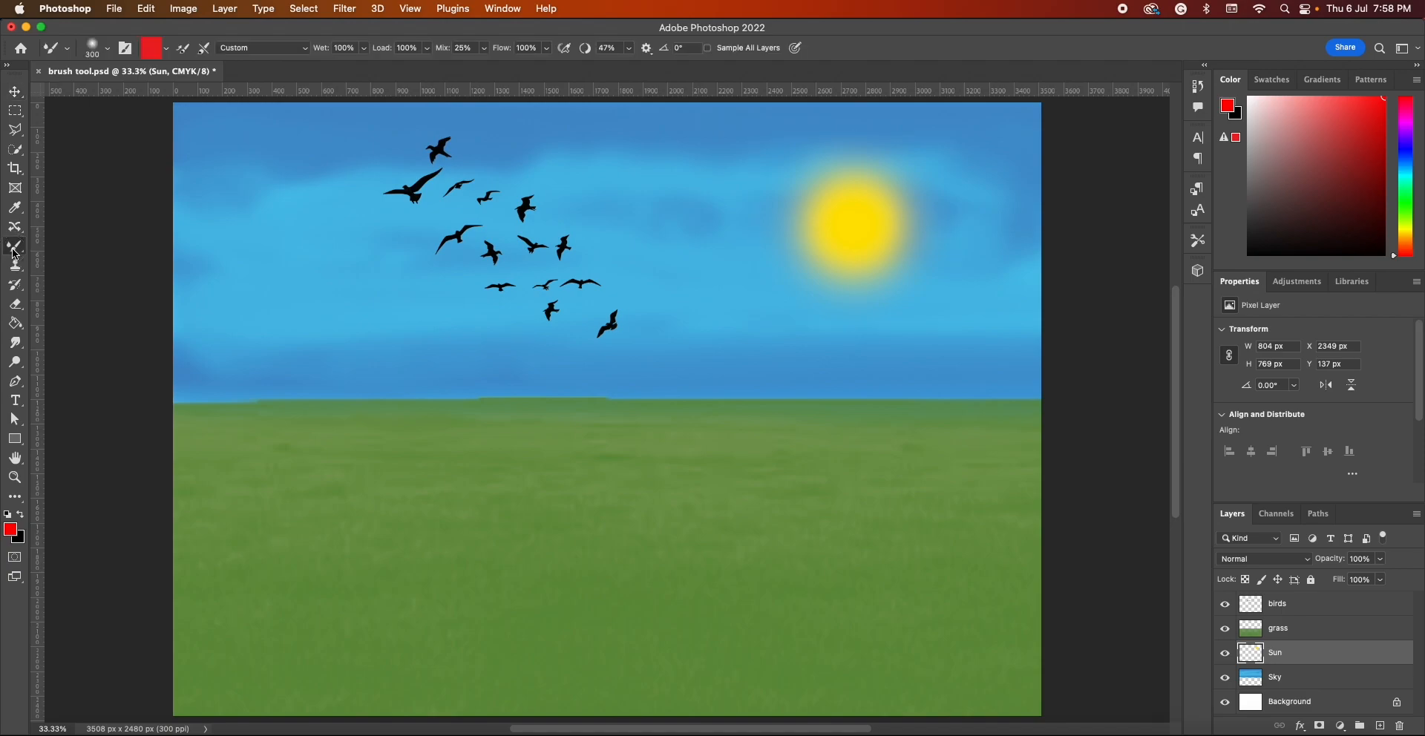
key("bracketright")
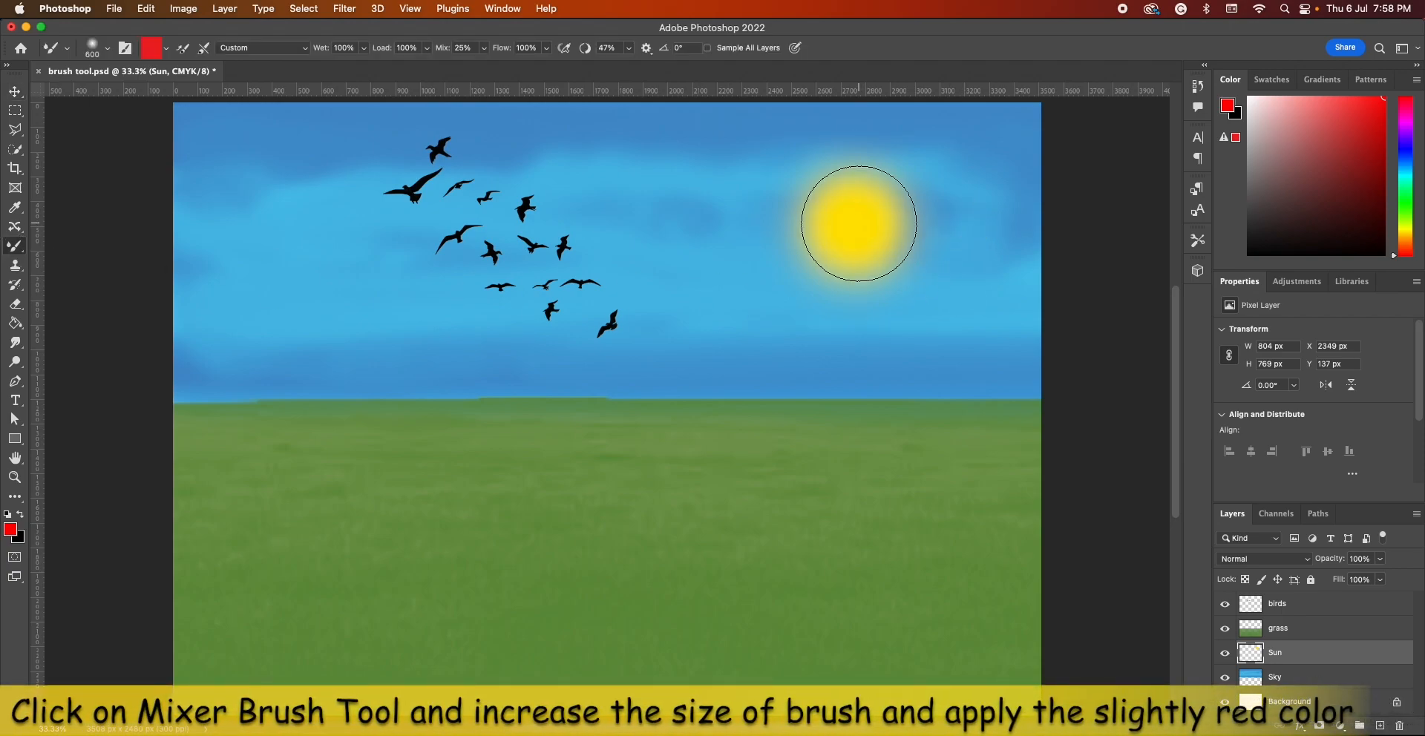
left_click(856, 224)
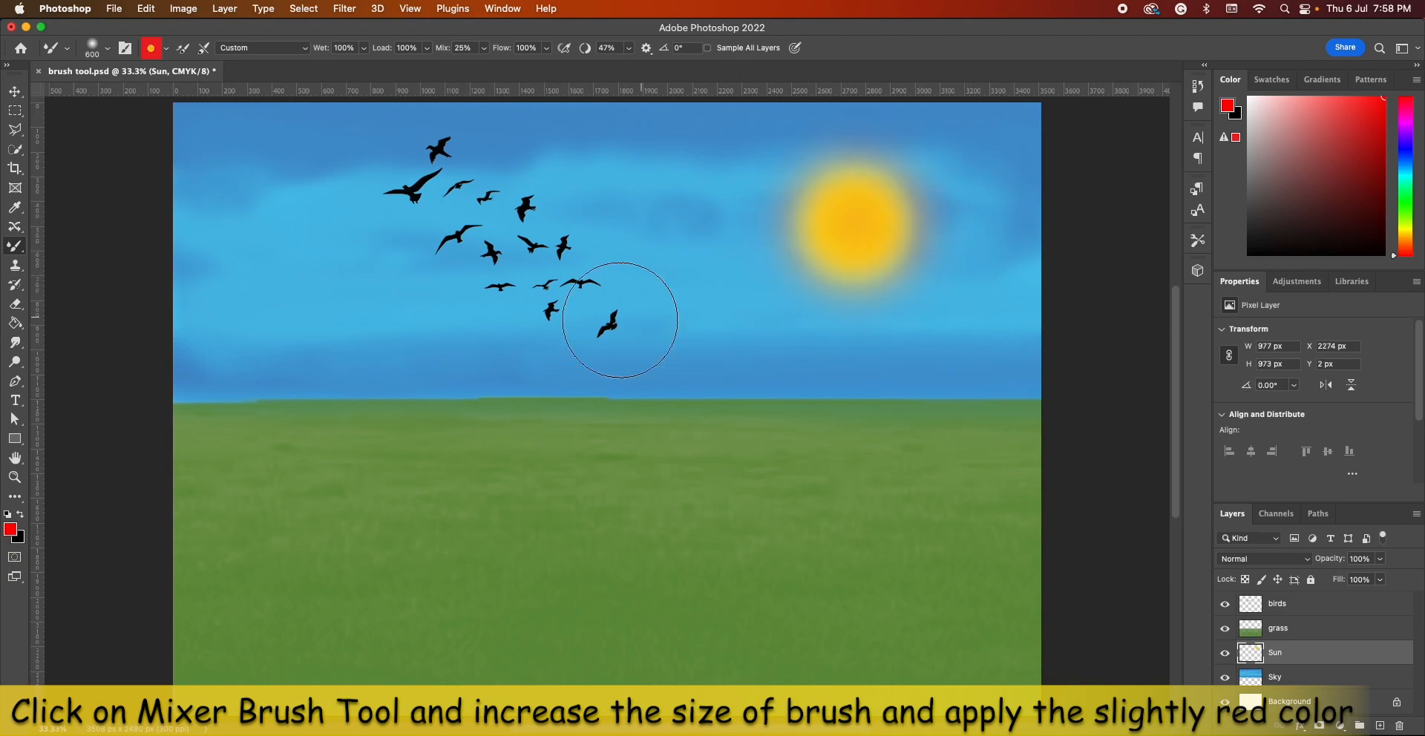
left_click(15, 92)
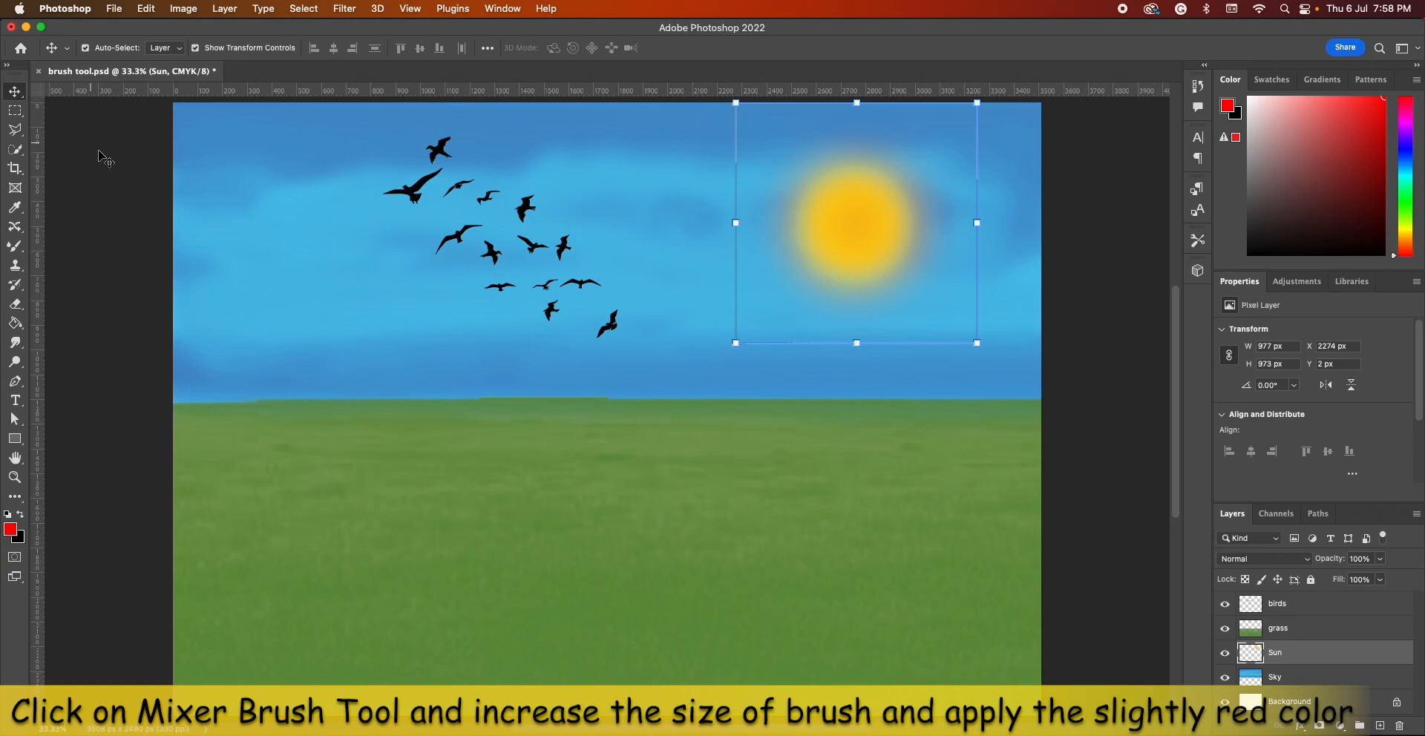
left_click(118, 162)
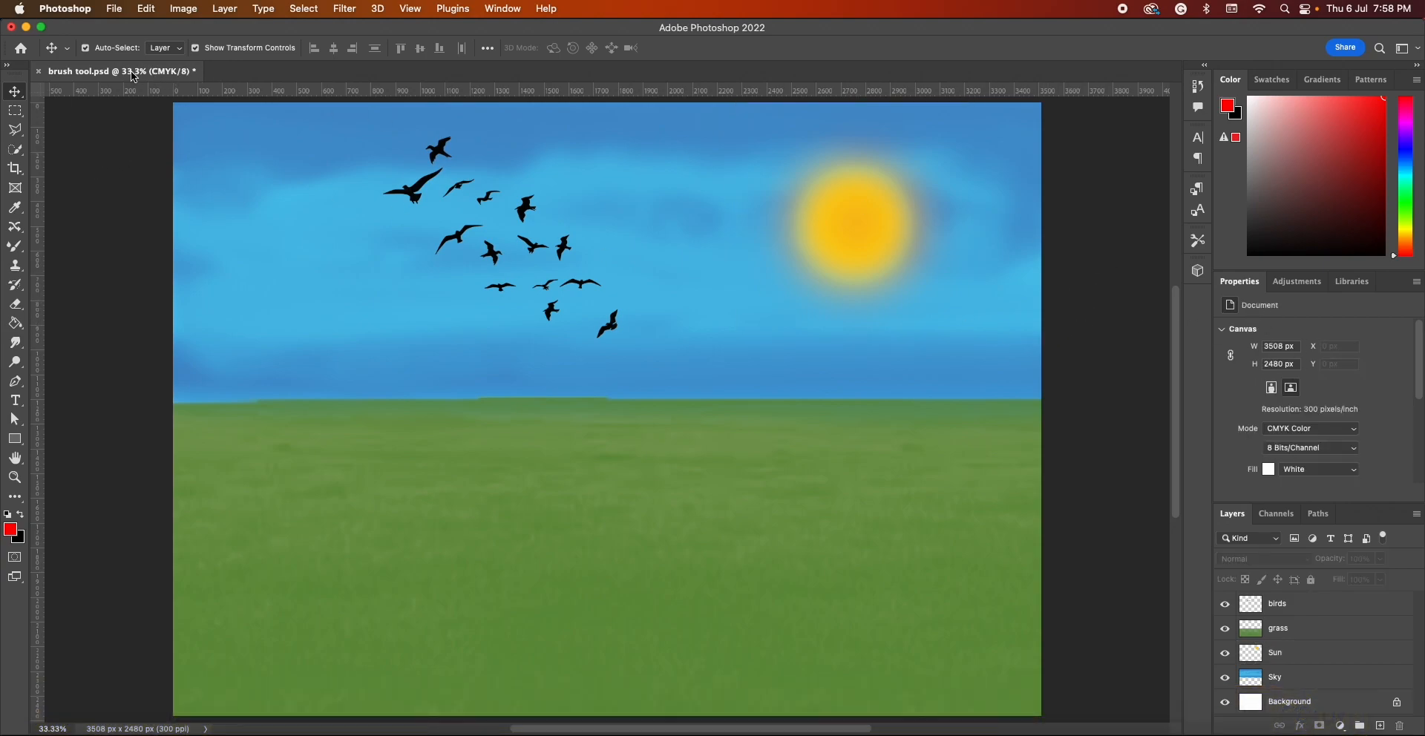